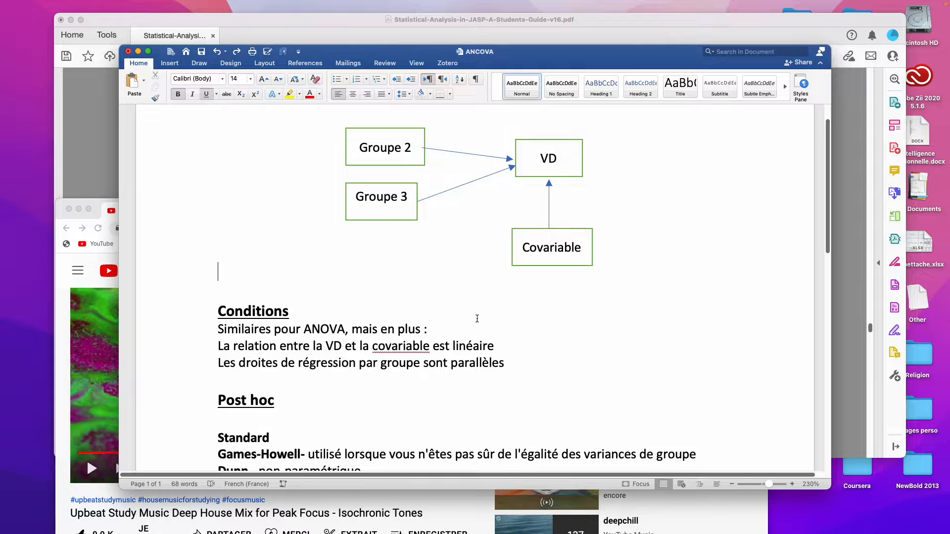
# Expand the ANCOVA document to full screen and read the conditions on similarity to ANOVA and the VD–covariable relation.
pyautogui.click(149, 53)
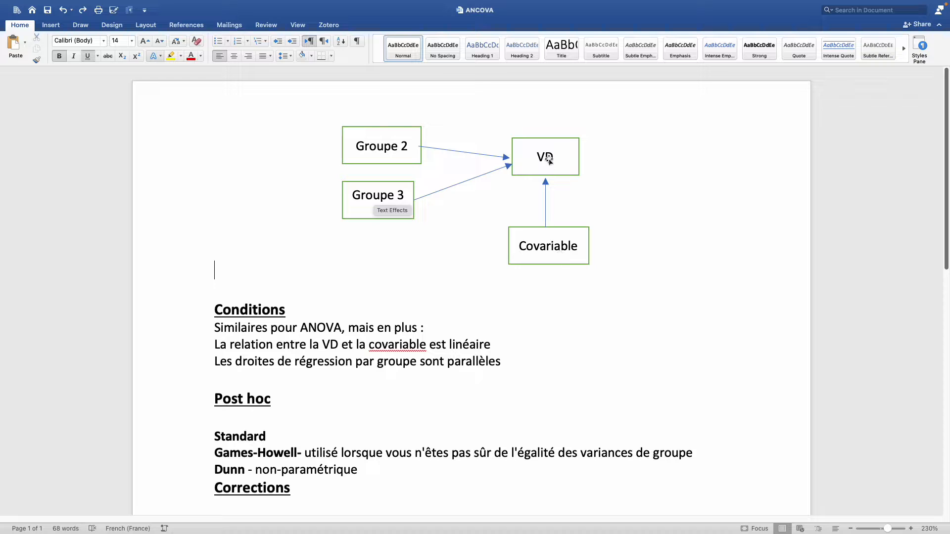
pyautogui.scroll(-1, 410, 224)
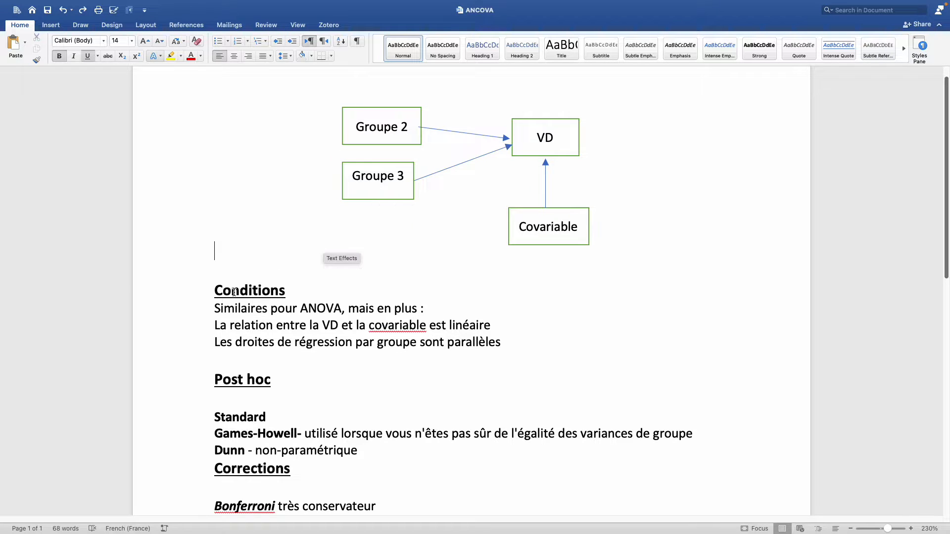
pyautogui.moveTo(216, 308); pyautogui.dragTo(375, 308)
pyautogui.click(374, 309)
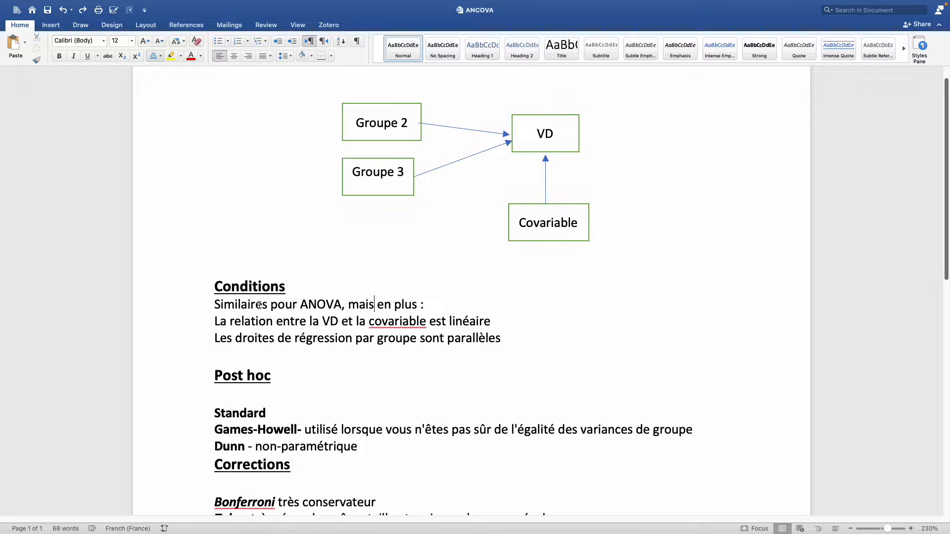
pyautogui.moveTo(229, 321); pyautogui.dragTo(308, 322)
pyautogui.click(295, 321)
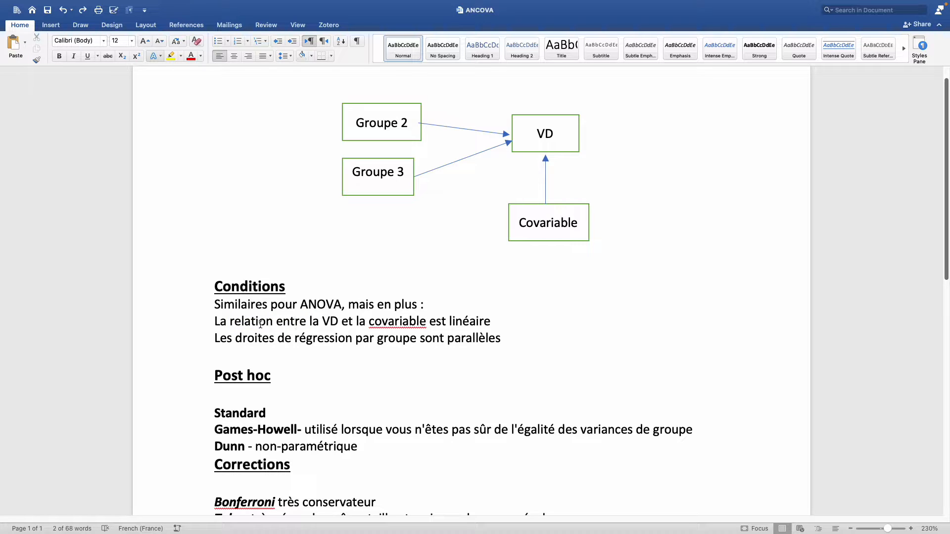
pyautogui.moveTo(229, 322); pyautogui.dragTo(324, 322)
pyautogui.click(322, 321)
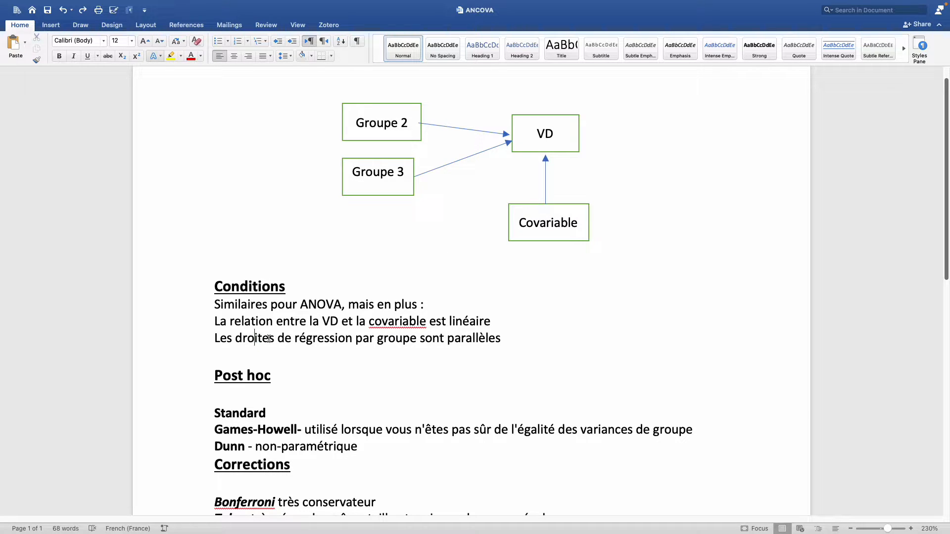
# Underline the words "droites de régression" in the last condition under the Conditions heading.
pyautogui.moveTo(252, 338); pyautogui.dragTo(354, 339)
pyautogui.click(88, 56)
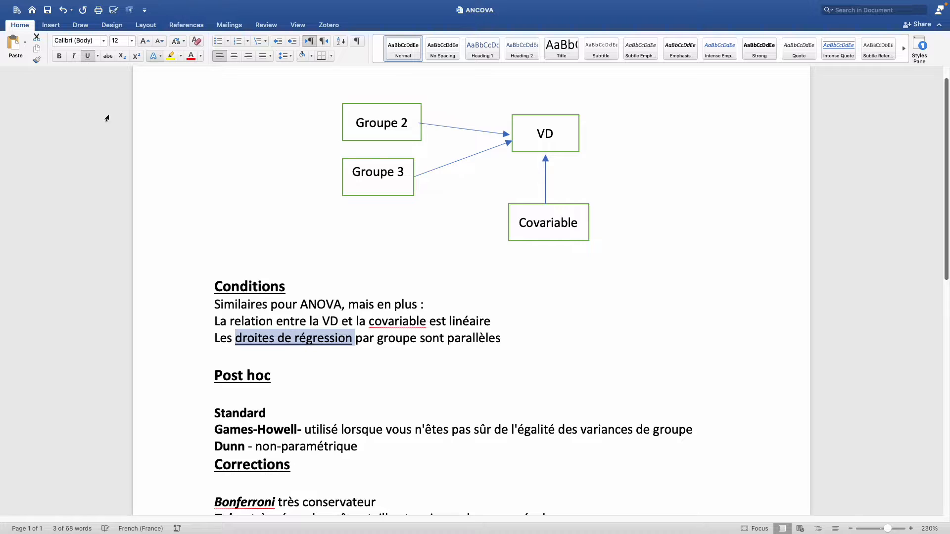
pyautogui.click(435, 349)
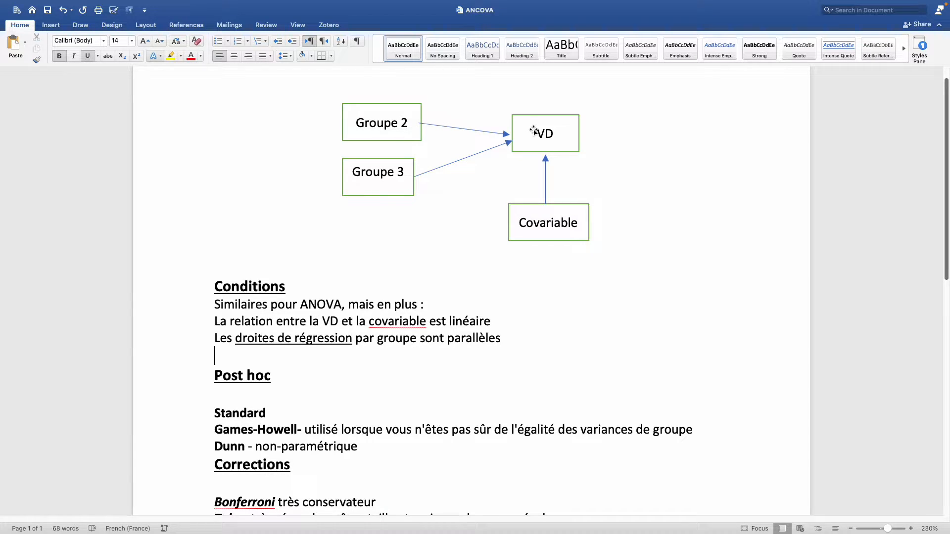
# Examine the covariable's link to the VD in the diagram alongside the condition about the groups' regression lines.
pyautogui.click(552, 219)
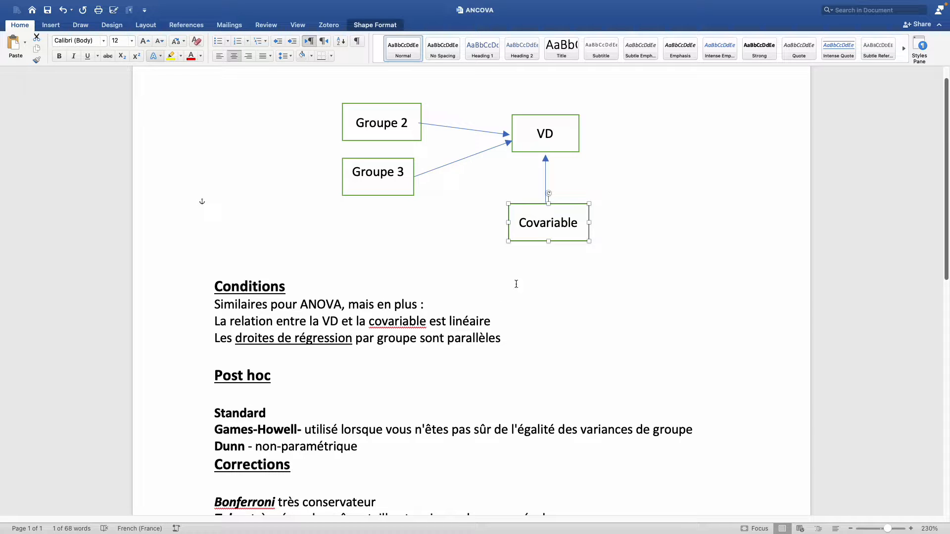
pyautogui.click(345, 338)
pyautogui.scroll(-5, 342, 340)
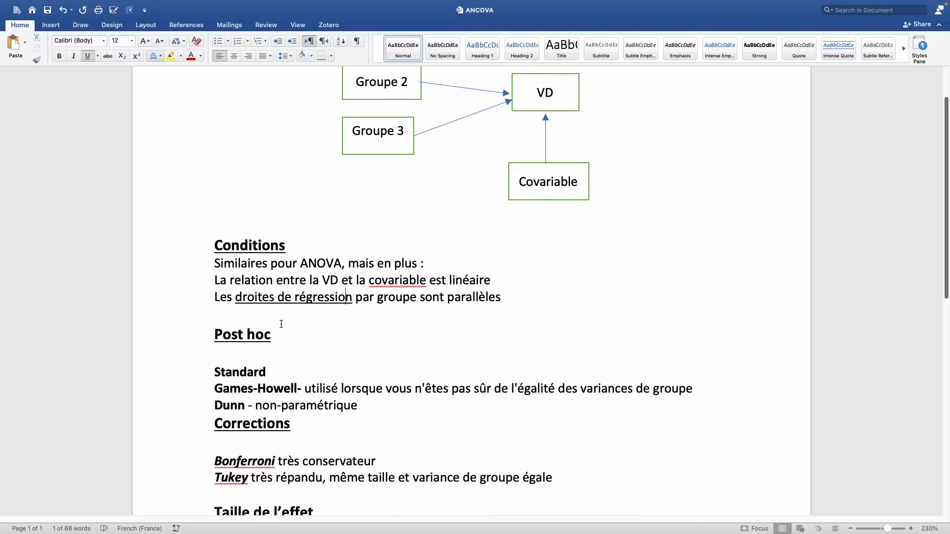
pyautogui.scroll(4, 321, 293)
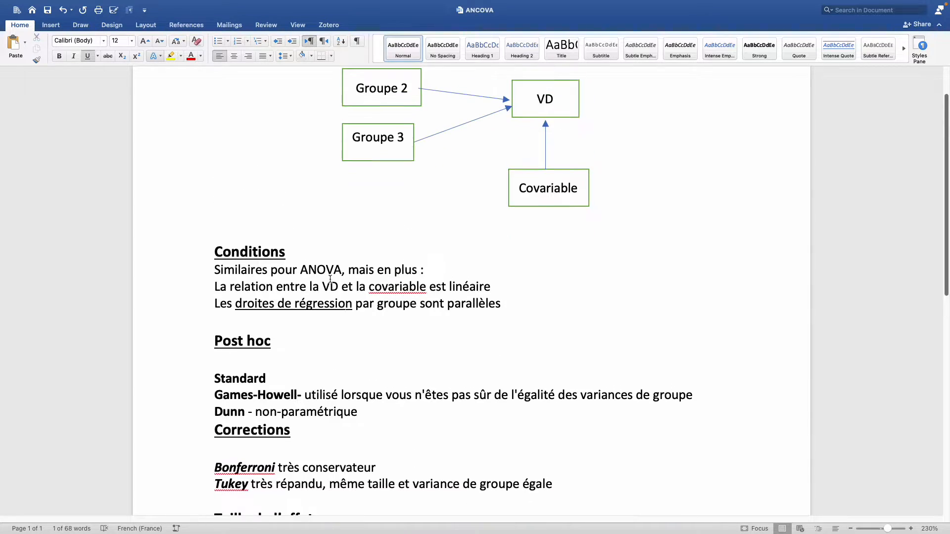
pyautogui.scroll(1, 385, 133)
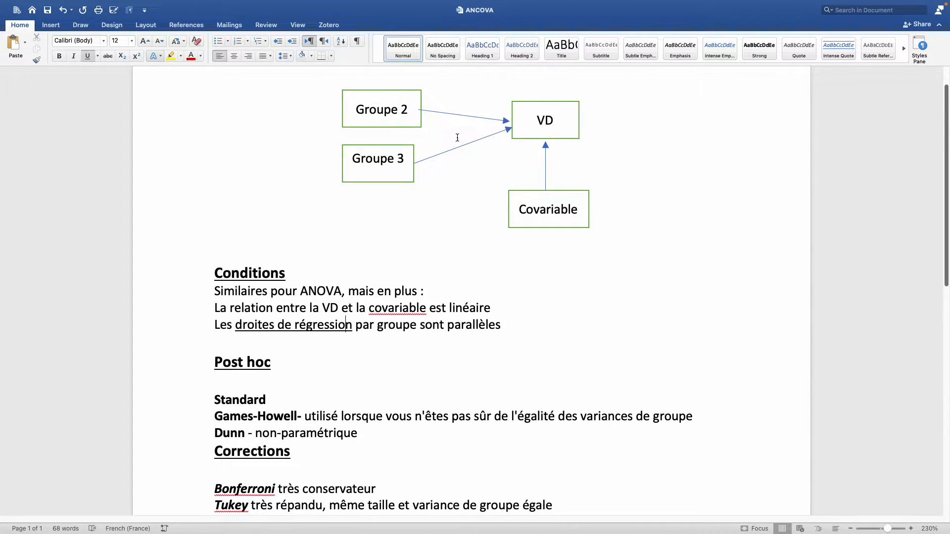
# Read the post hoc section covering the Standard, Games-Howell and Dunn tests and when each is used.
pyautogui.scroll(-2, 282, 342)
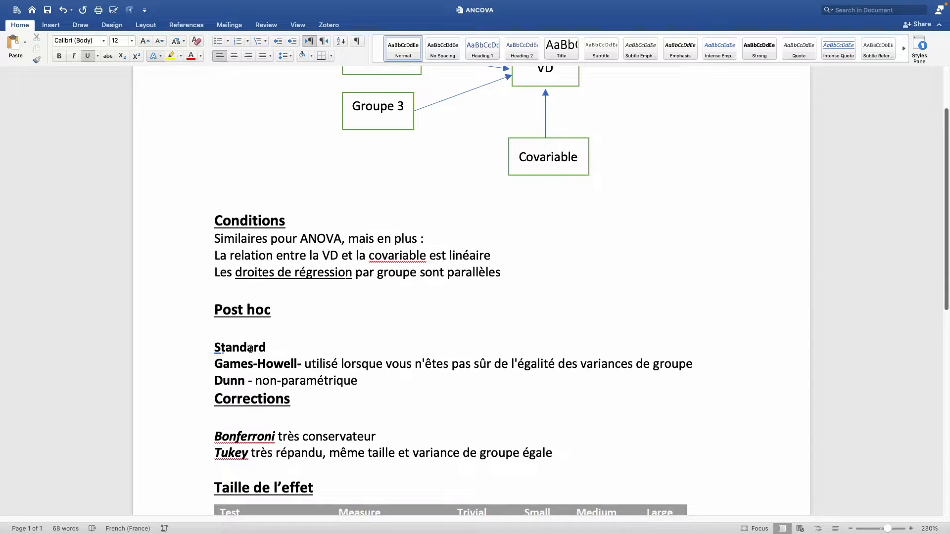
pyautogui.scroll(-1, 250, 350)
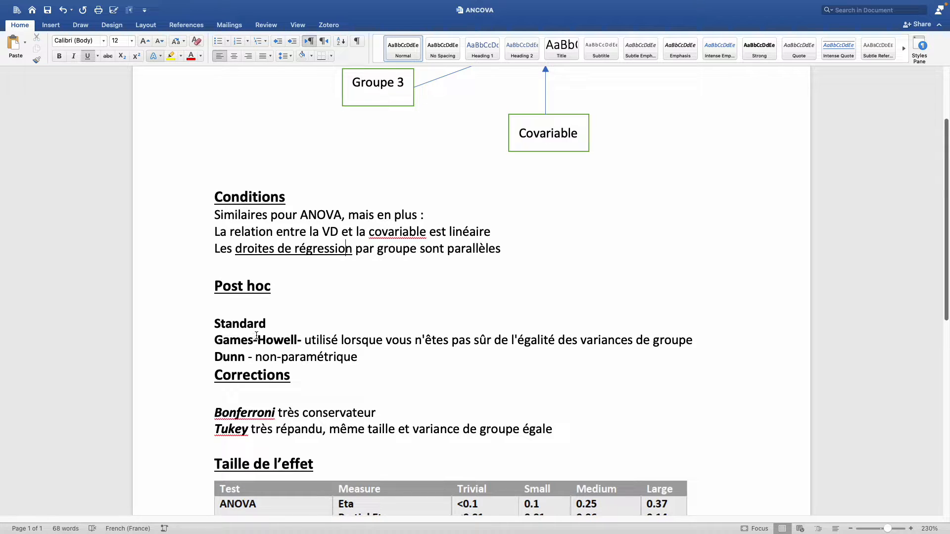
pyautogui.moveTo(239, 322); pyautogui.dragTo(247, 324)
pyautogui.click(284, 340)
pyautogui.moveTo(414, 344); pyautogui.dragTo(652, 342)
pyautogui.click(652, 342)
pyautogui.moveTo(266, 359); pyautogui.dragTo(317, 355)
pyautogui.click(323, 355)
# Read the notes on the Bonferroni and Tukey corrections under the Corrections heading.
pyautogui.scroll(-1, 266, 361)
pyautogui.scroll(-3, 265, 362)
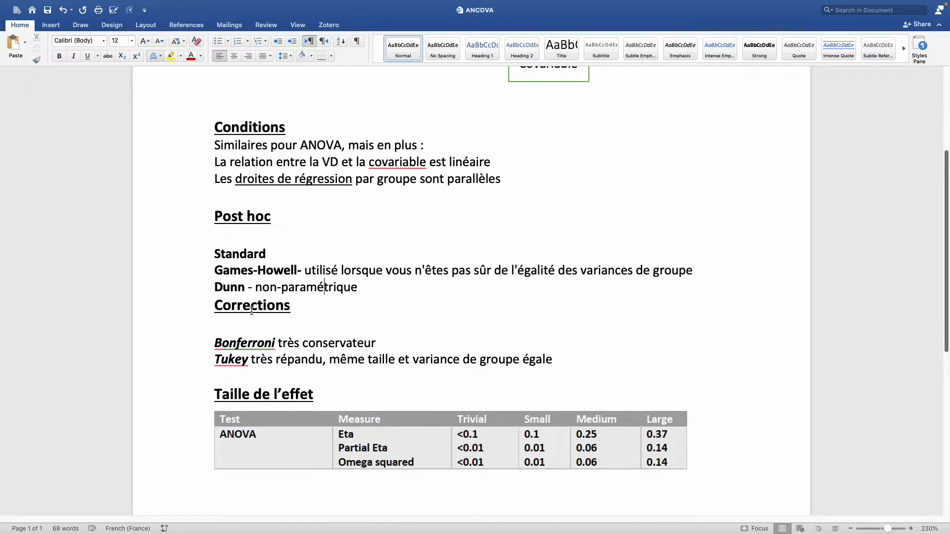
pyautogui.doubleClick(239, 342)
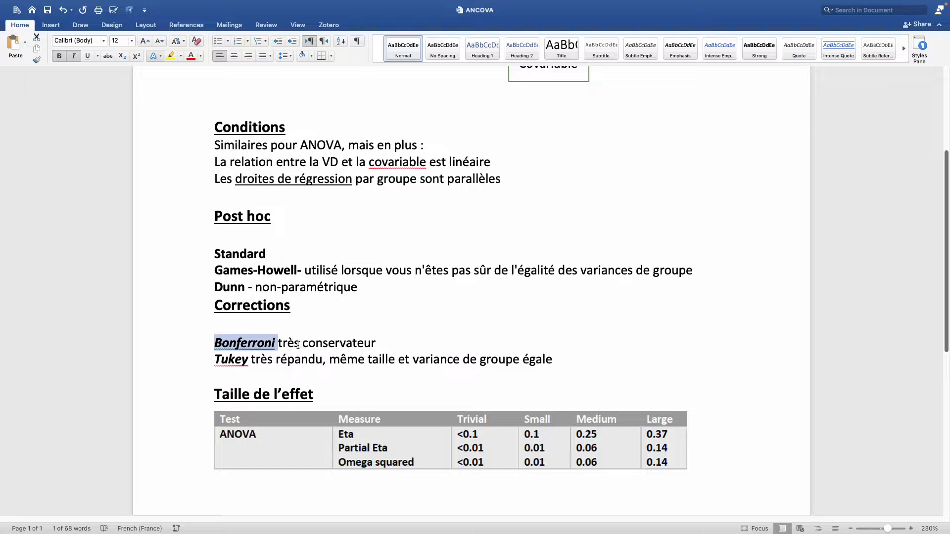
pyautogui.click(292, 343)
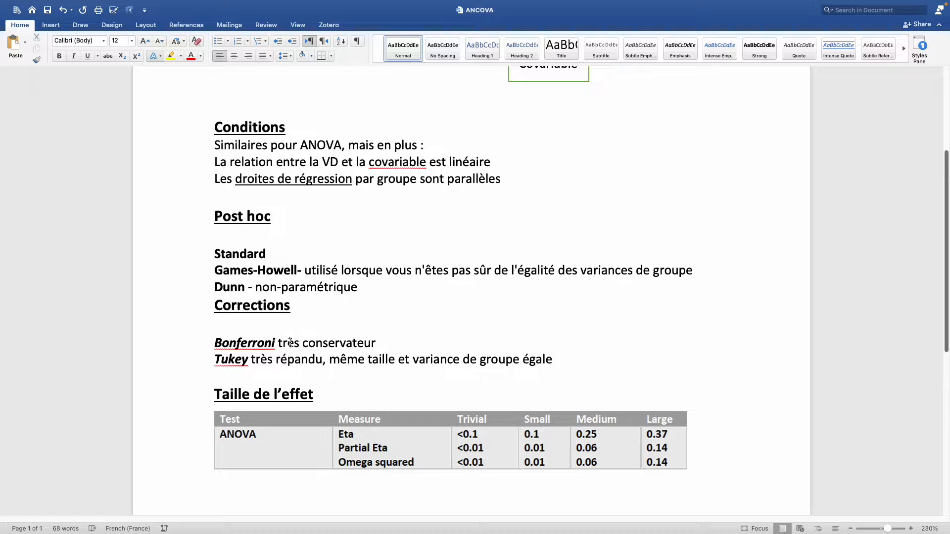
pyautogui.moveTo(257, 369); pyautogui.dragTo(283, 364)
pyautogui.click(327, 361)
pyautogui.moveTo(329, 360); pyautogui.dragTo(501, 362)
pyautogui.click(523, 363)
# Examine the effect size table for ANOVA and return to the diagram at the start of the document.
pyautogui.scroll(-1, 451, 407)
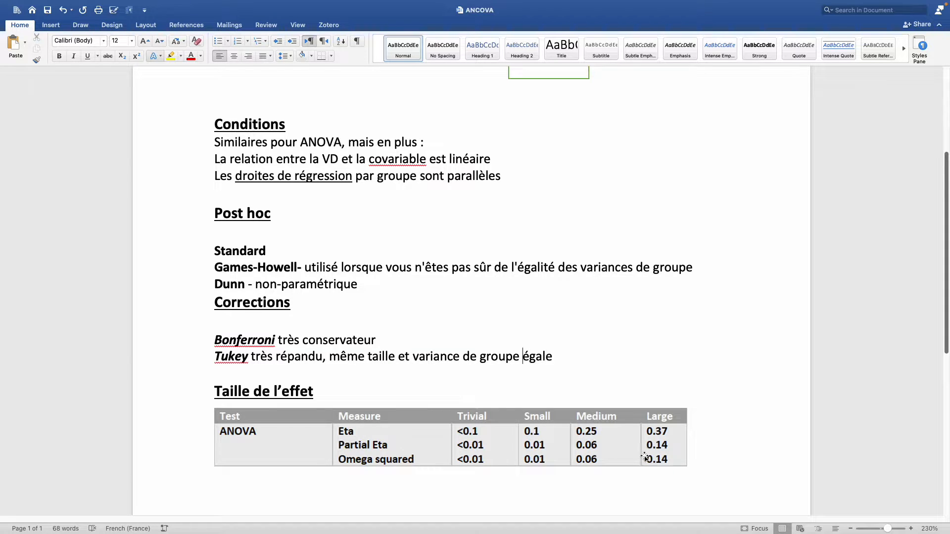
pyautogui.scroll(-1, 643, 460)
pyautogui.scroll(1, 628, 458)
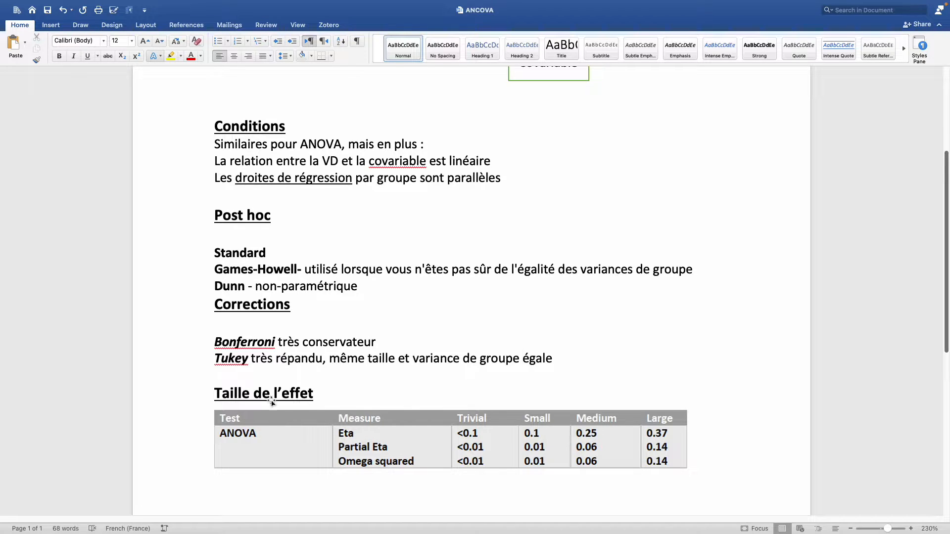
pyautogui.scroll(4, 309, 331)
pyautogui.scroll(5, 310, 331)
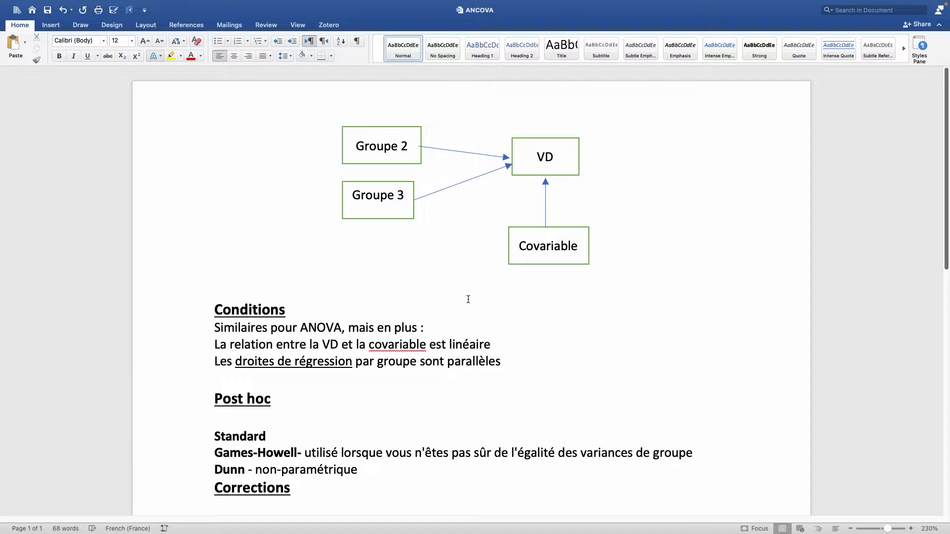
# Switch to JASP and open the recent data file ANCOVA hangover.csv.
pyautogui.hotkey('ctrl', 'Right')
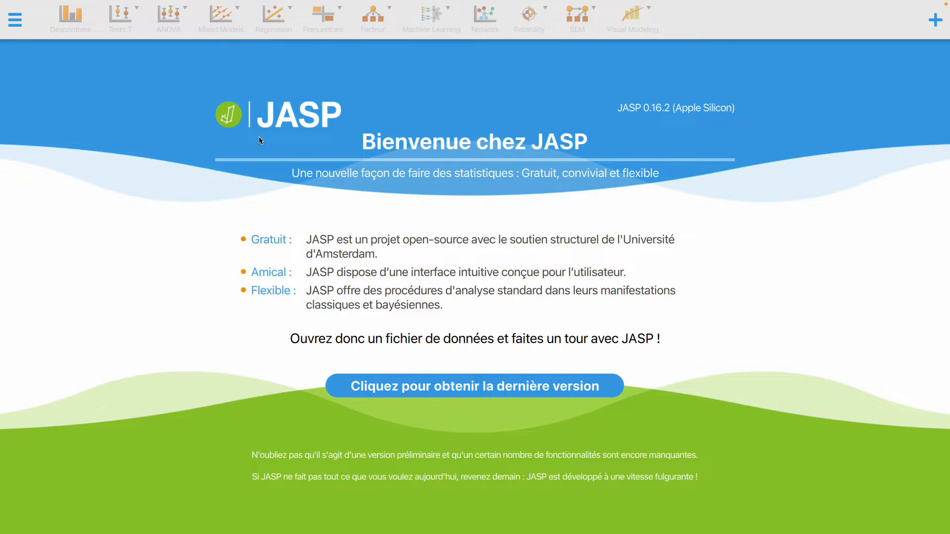
pyautogui.click(15, 20)
pyautogui.click(124, 59)
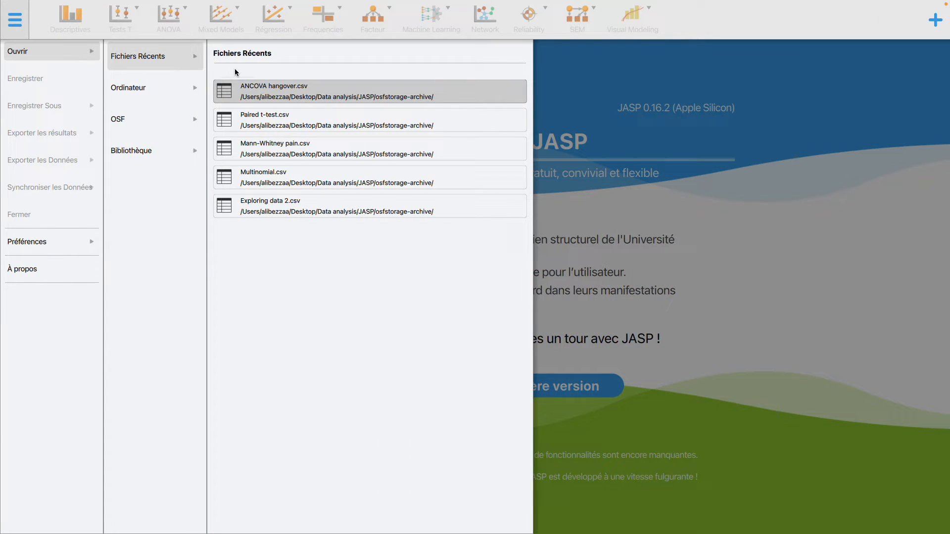
pyautogui.click(252, 92)
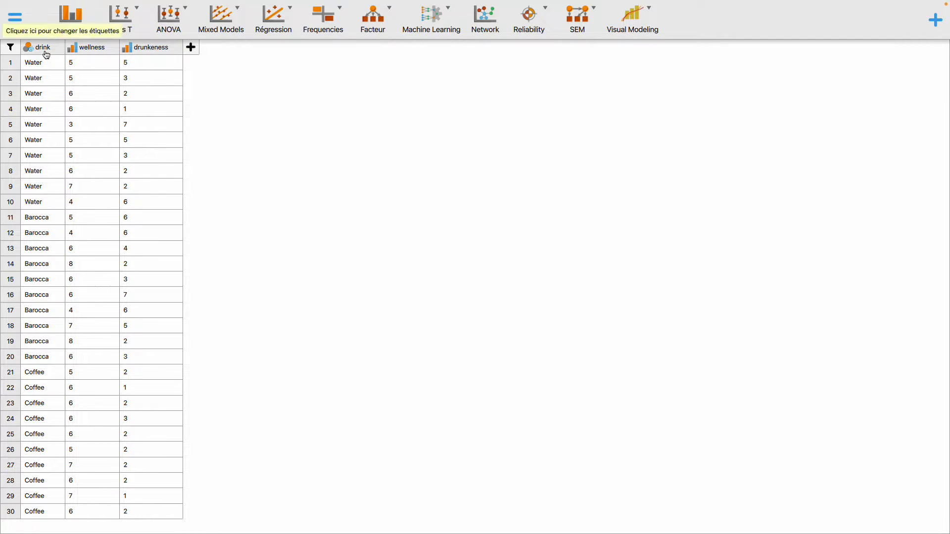
# Run a classical ANOVA with wellness as the dependent variable and drink as the fixed factor.
pyautogui.click(174, 20)
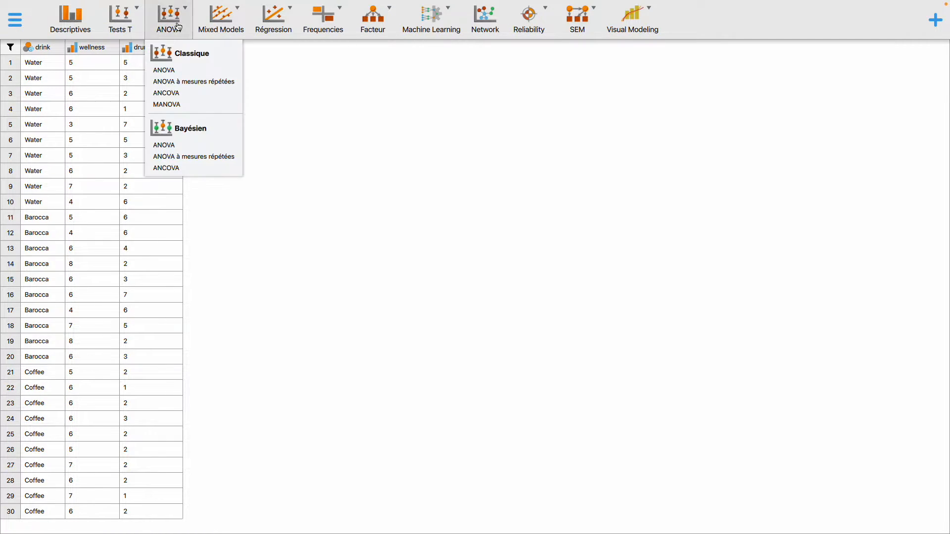
pyautogui.click(170, 70)
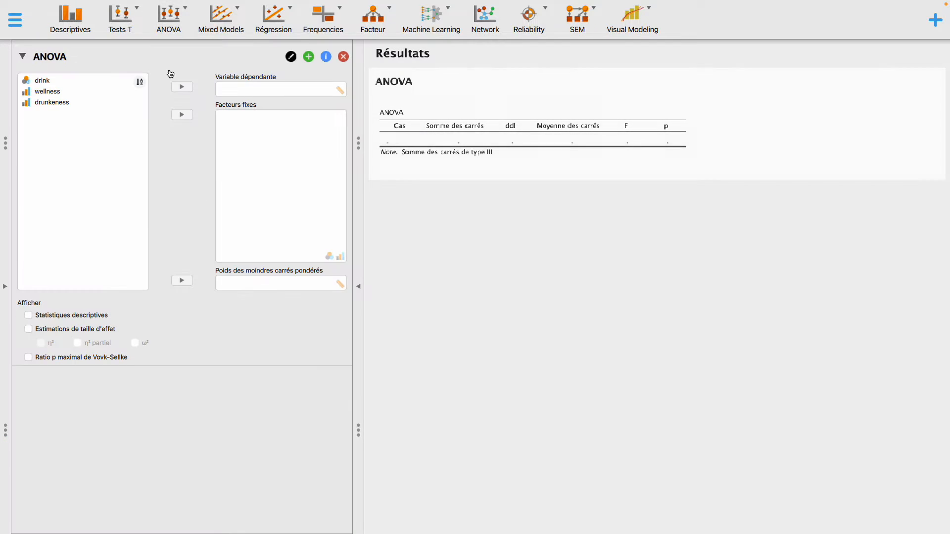
pyautogui.doubleClick(100, 91)
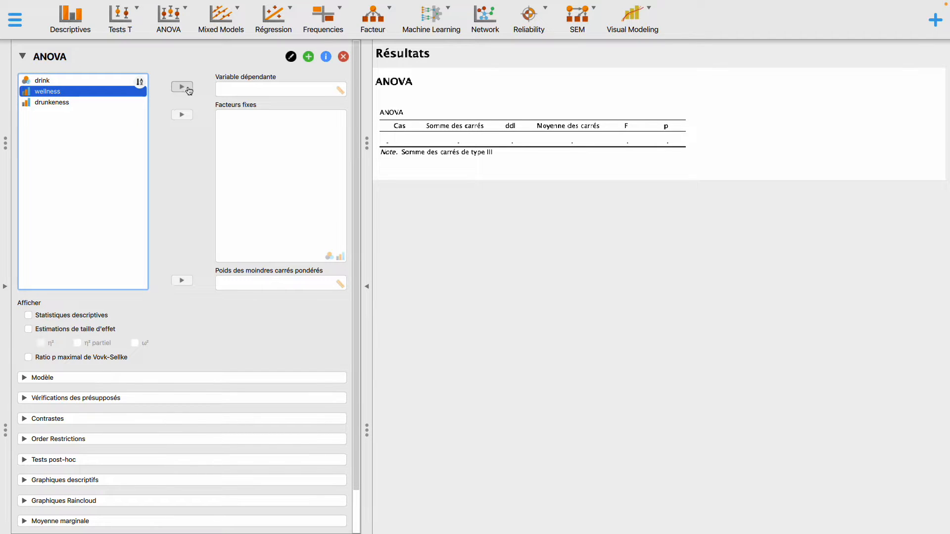
pyautogui.click(89, 84)
pyautogui.click(182, 115)
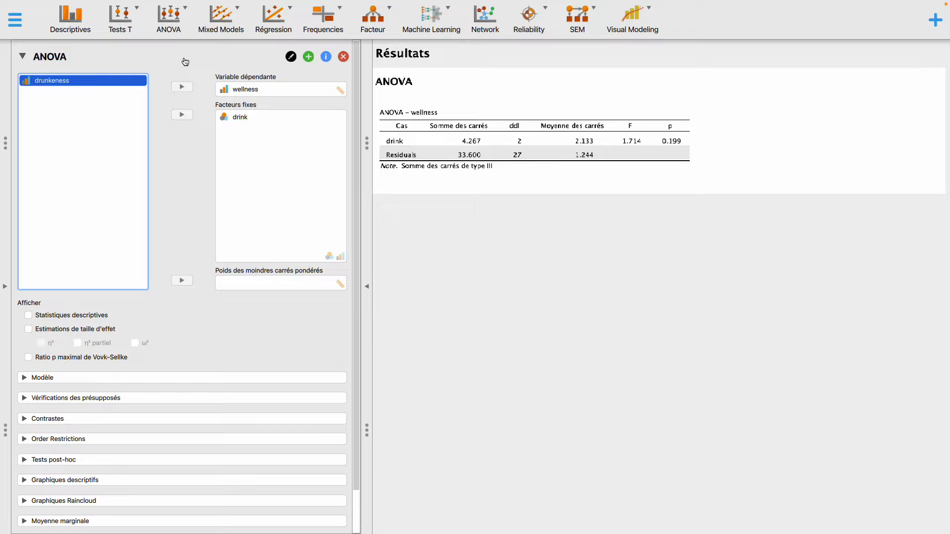
# Add a classical ANCOVA with wellness as the dependent variable, drink as the fixed factor and drunkeness as the covariate.
pyautogui.click(186, 23)
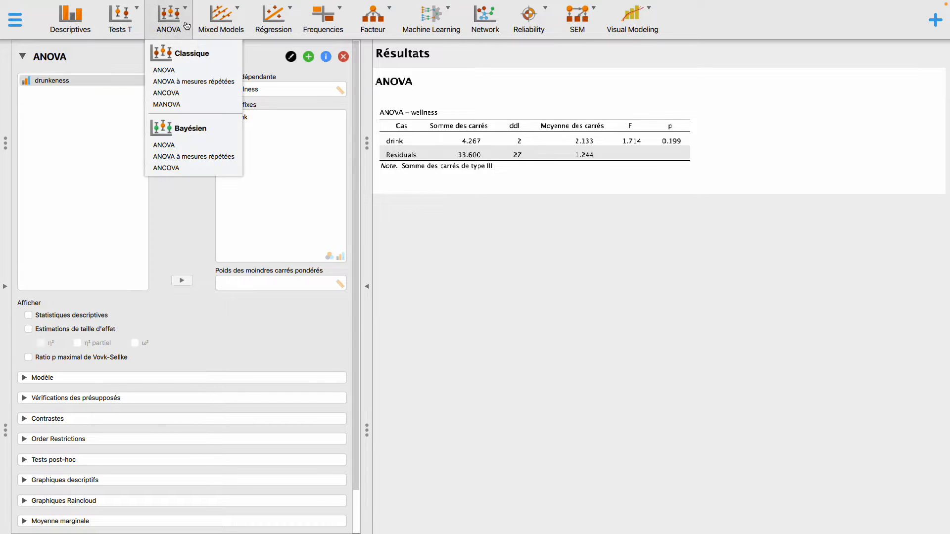
pyautogui.click(175, 93)
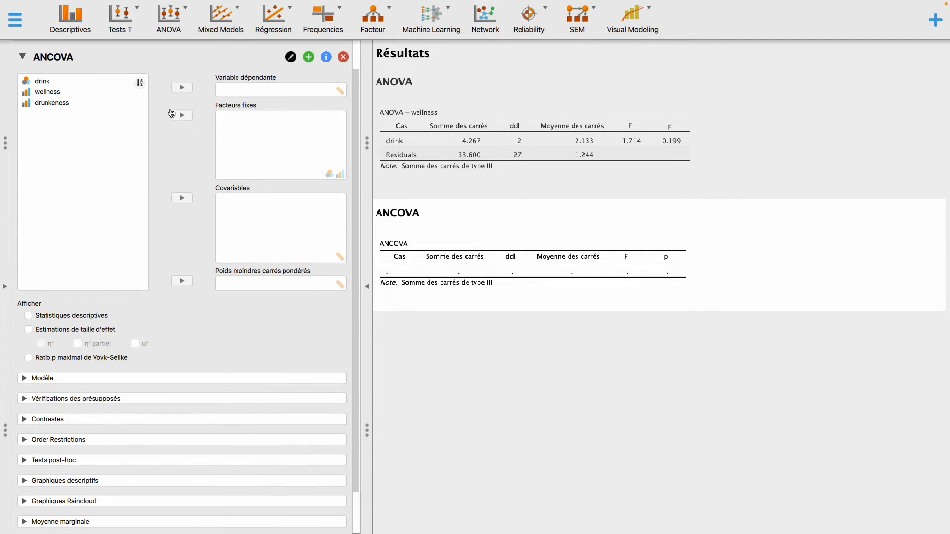
pyautogui.click(84, 84)
pyautogui.click(103, 92)
pyautogui.click(182, 87)
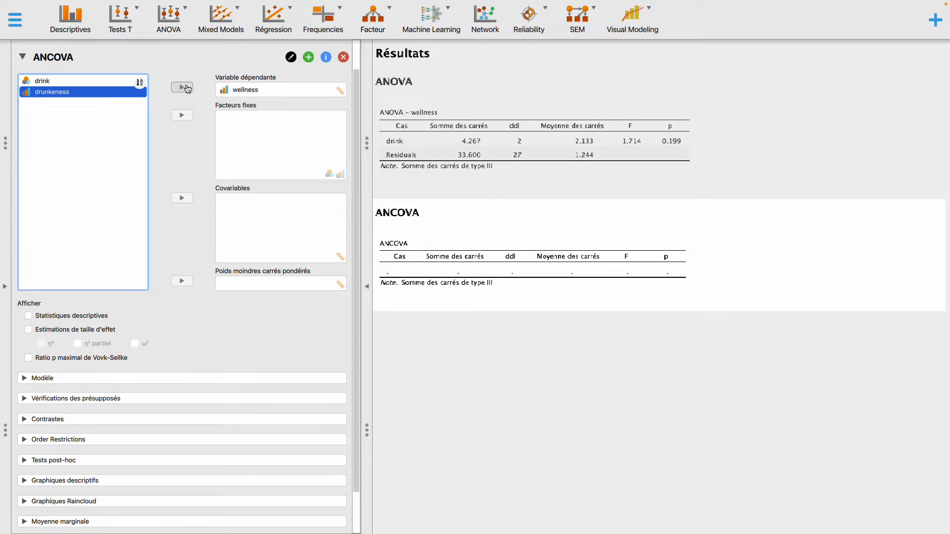
pyautogui.click(89, 83)
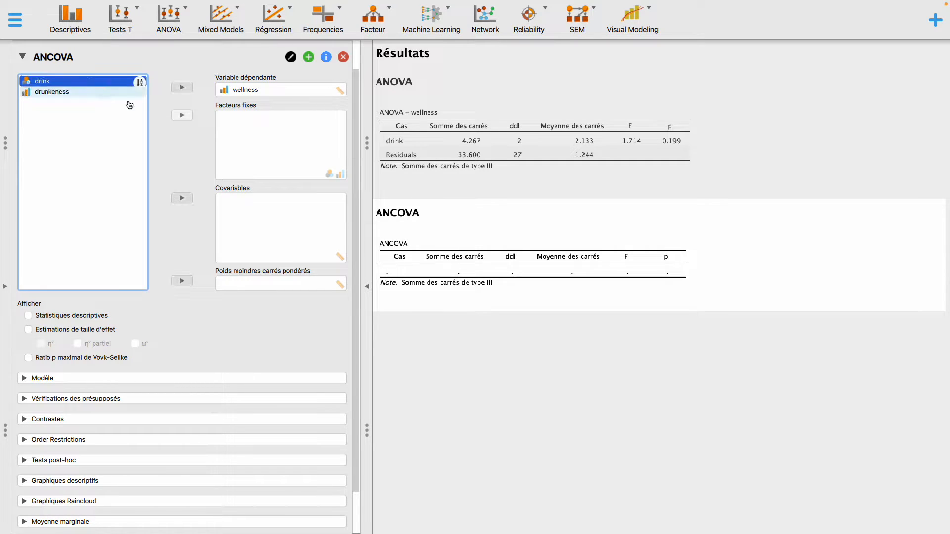
pyautogui.click(182, 116)
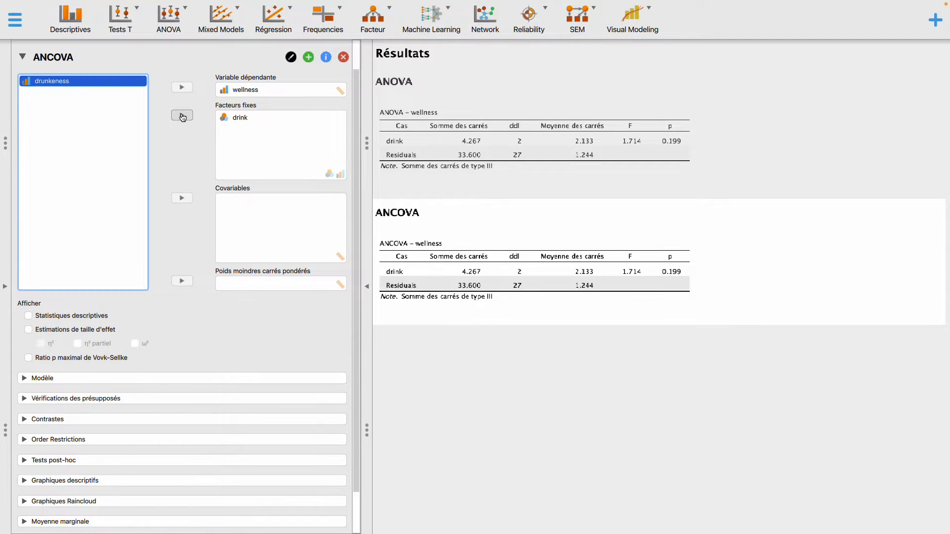
pyautogui.click(182, 198)
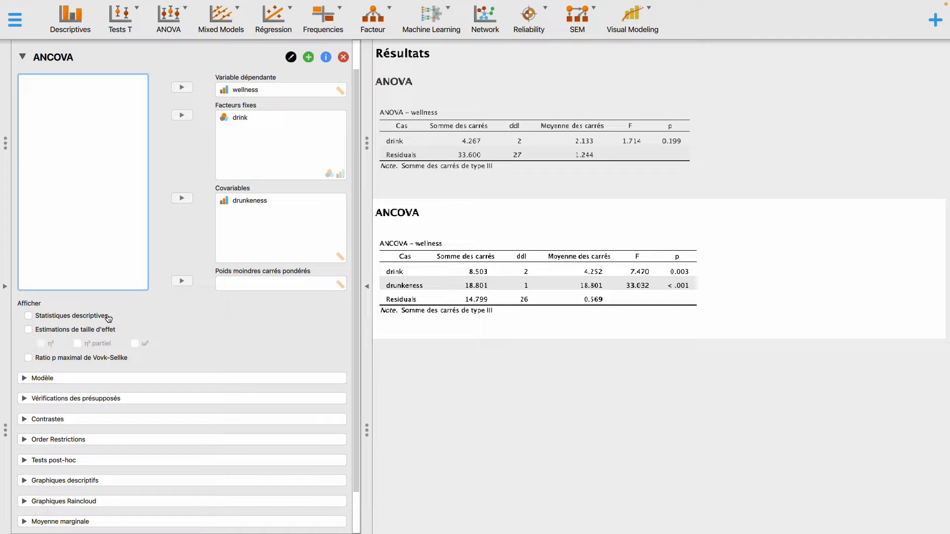
# Enable effect size estimates in the ANCOVA, using ω² instead of η².
pyautogui.click(43, 330)
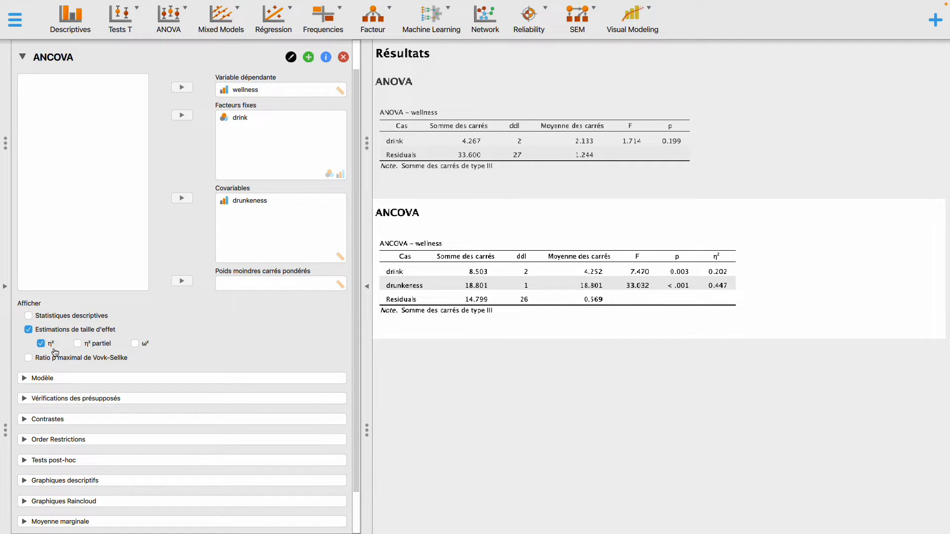
pyautogui.click(46, 345)
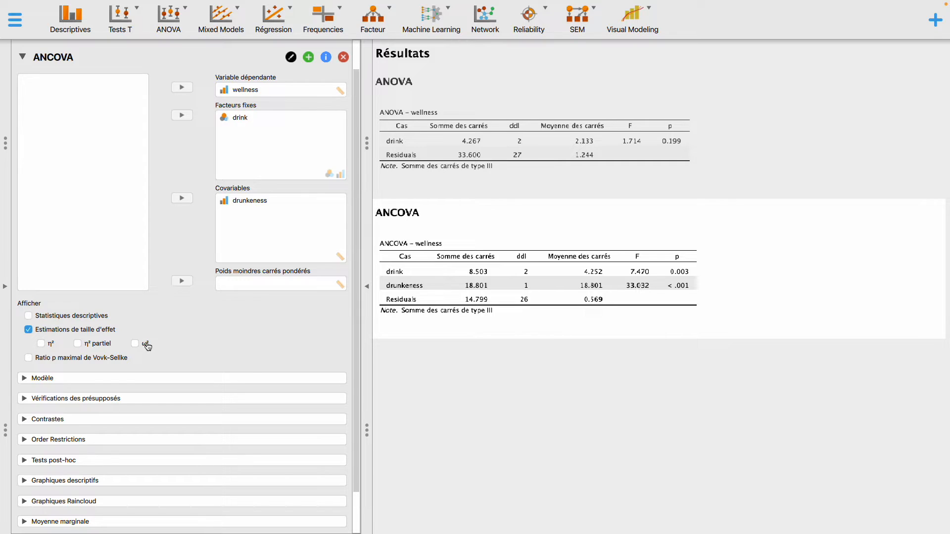
pyautogui.click(135, 344)
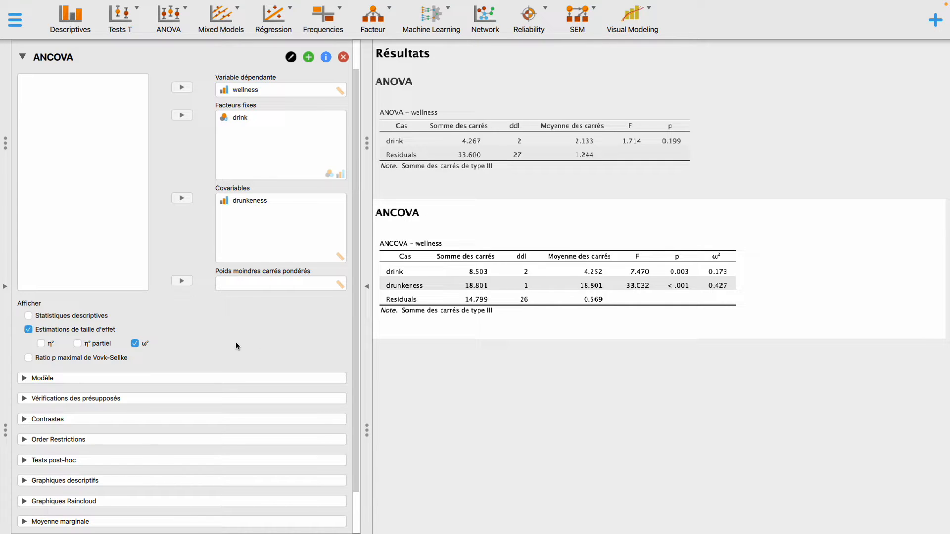
# Add the marginal means of drink to the ANCOVA results.
pyautogui.scroll(-2, 203, 356)
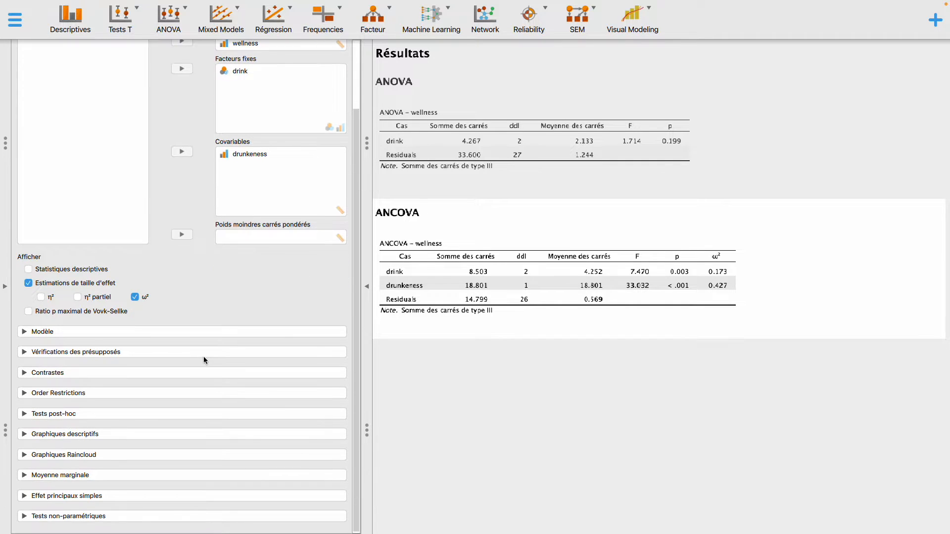
pyautogui.click(24, 475)
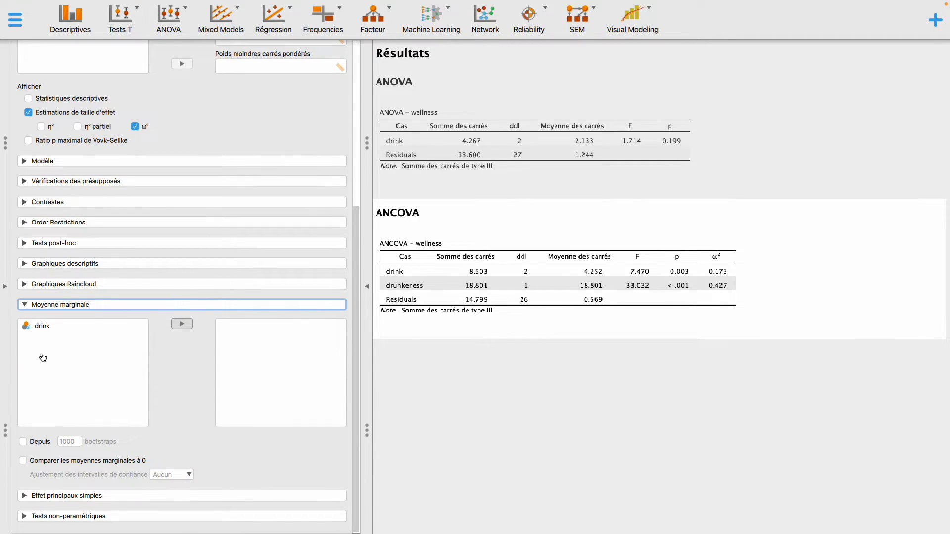
pyautogui.click(59, 330)
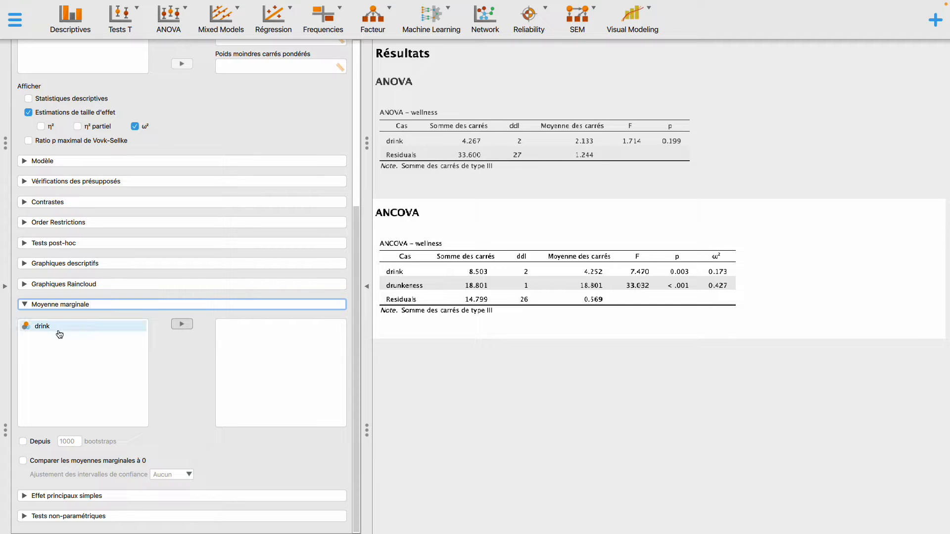
pyautogui.click(59, 334)
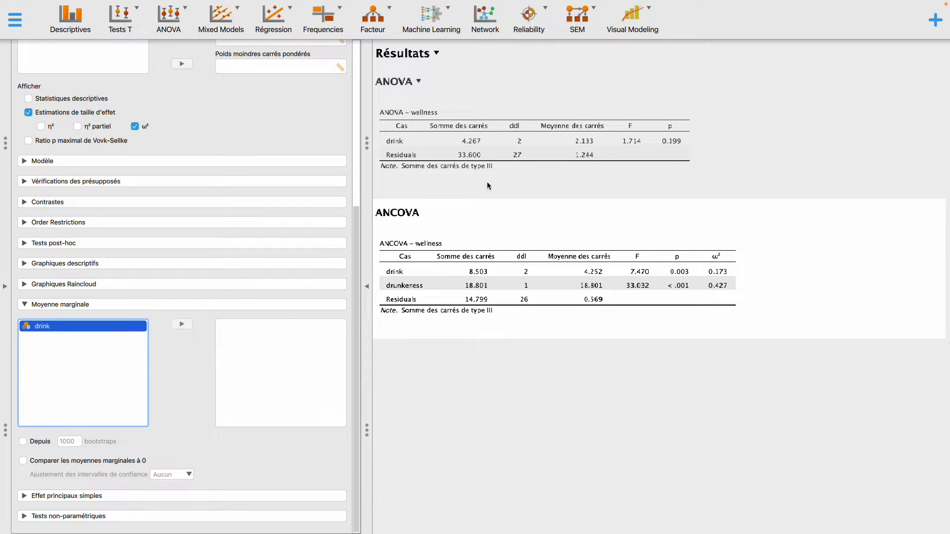
pyautogui.click(182, 324)
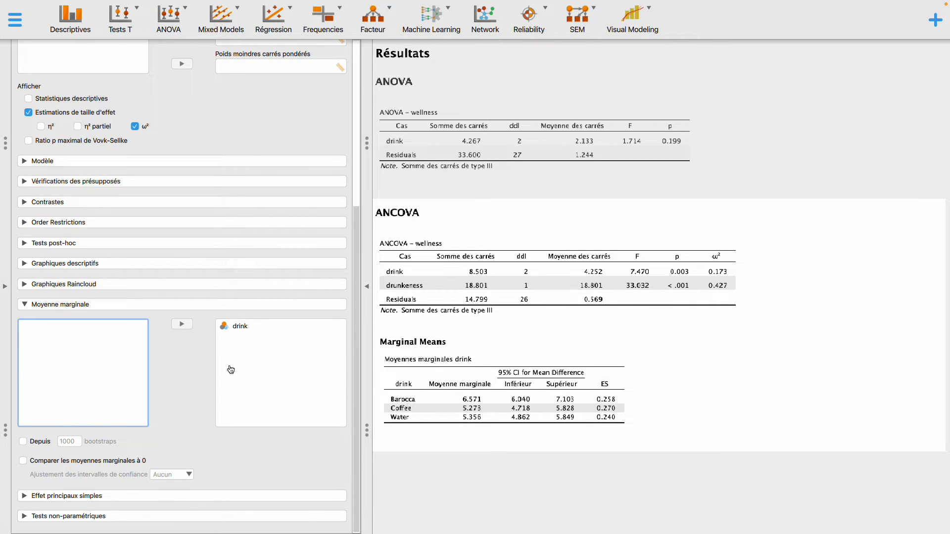
pyautogui.click(28, 306)
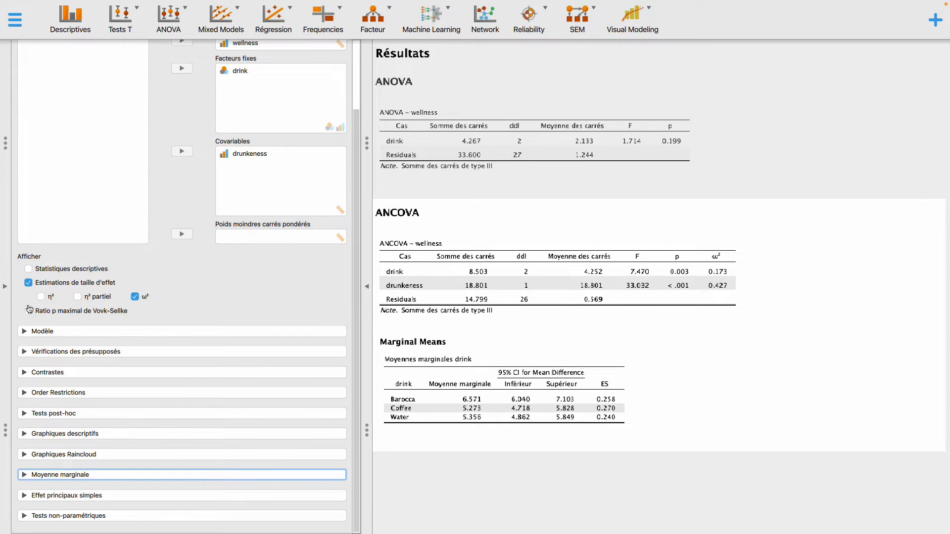
# Enable the homogeneity tests and the Q-Q plot of residuals in the ANCOVA's assumption checks.
pyautogui.click(28, 353)
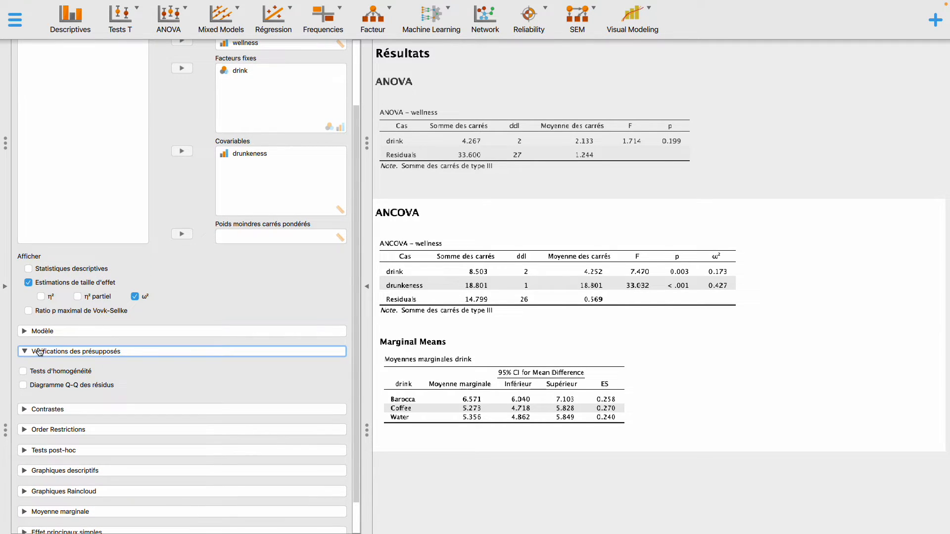
pyautogui.click(63, 374)
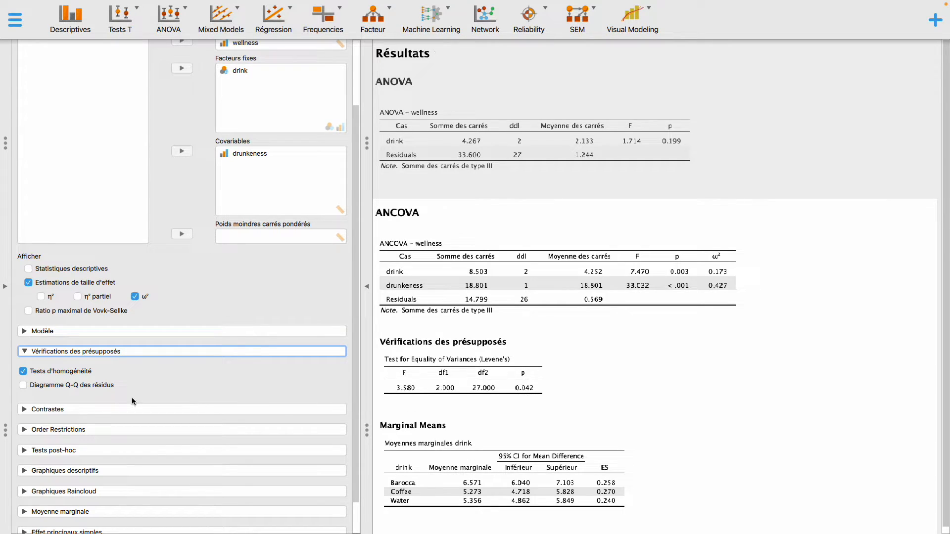
pyautogui.click(81, 386)
pyautogui.scroll(-2, 518, 438)
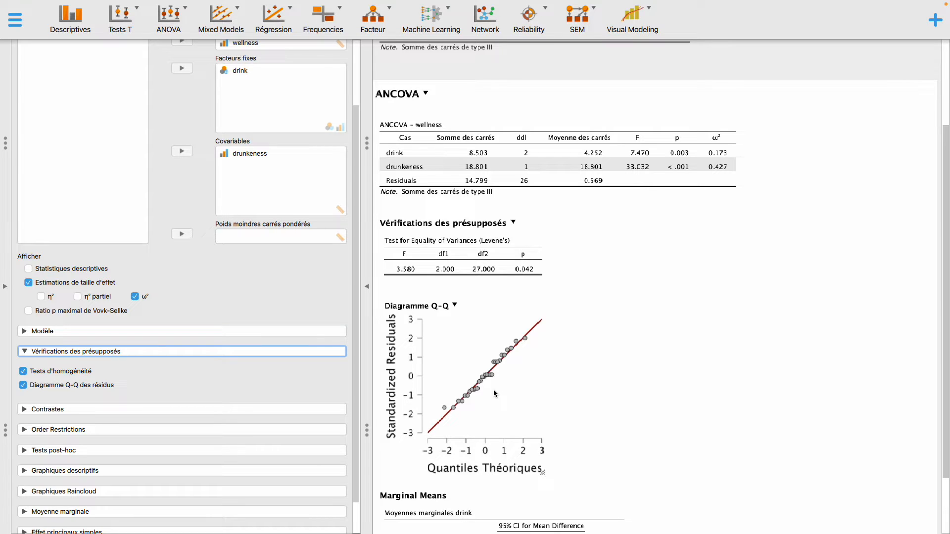
pyautogui.scroll(-3, 494, 390)
# Add standard post hoc tests for drink with Tukey correction, including effect sizes and marked significant comparisons.
pyautogui.scroll(-2, 83, 398)
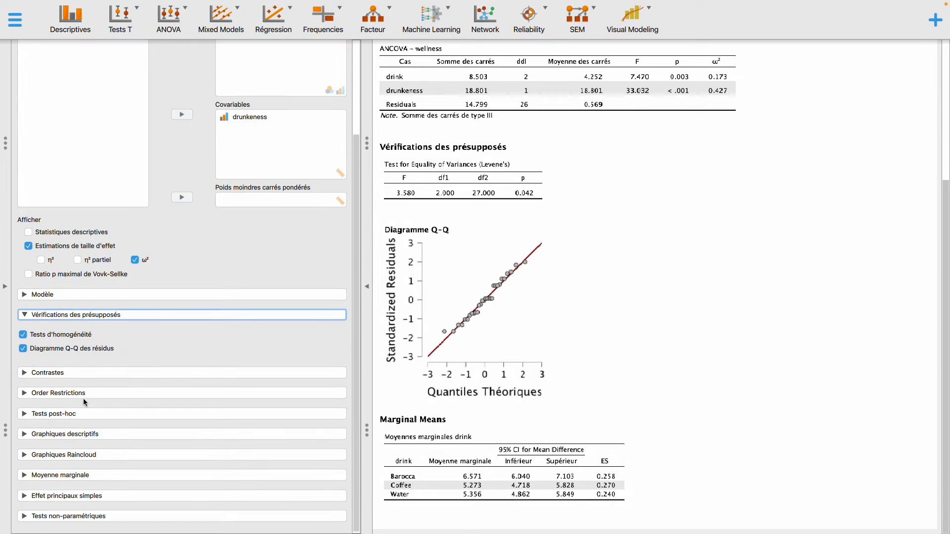
pyautogui.click(31, 419)
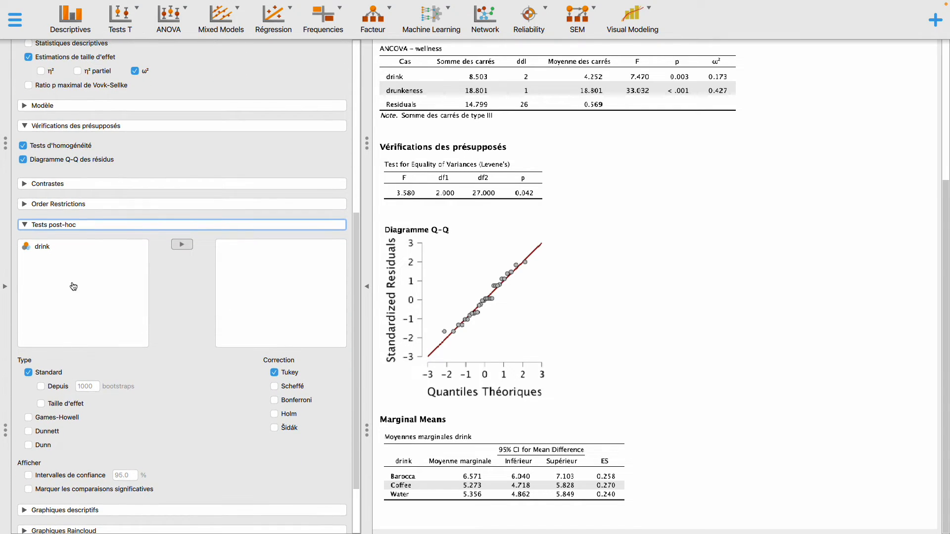
pyautogui.click(71, 252)
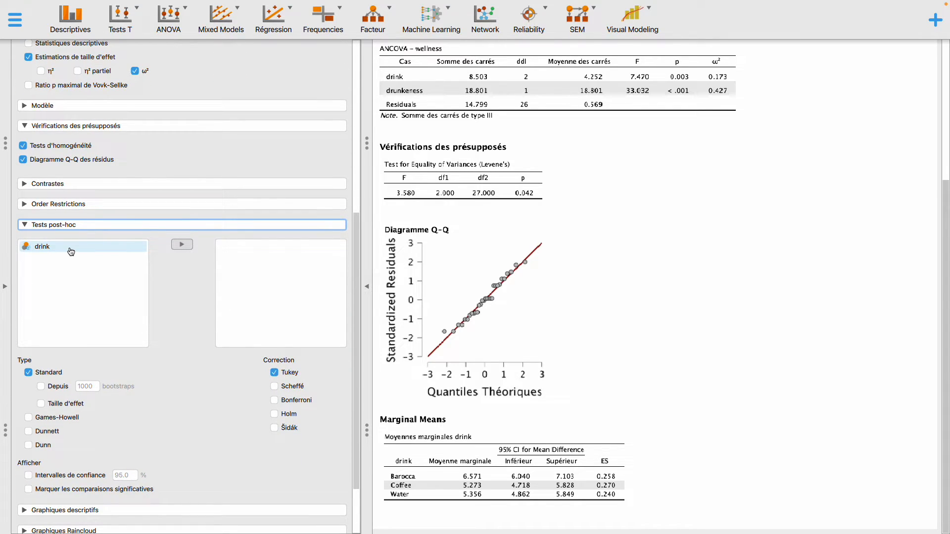
pyautogui.click(72, 251)
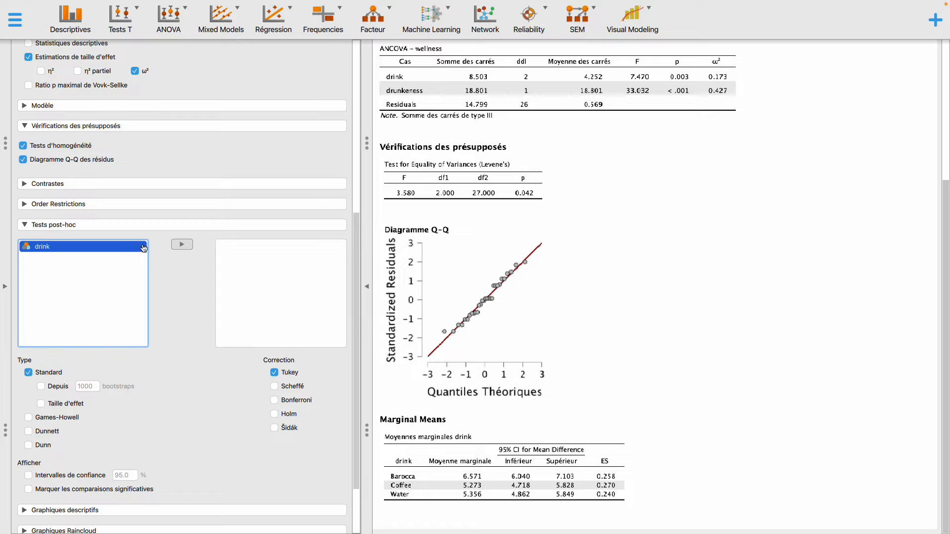
pyautogui.click(182, 244)
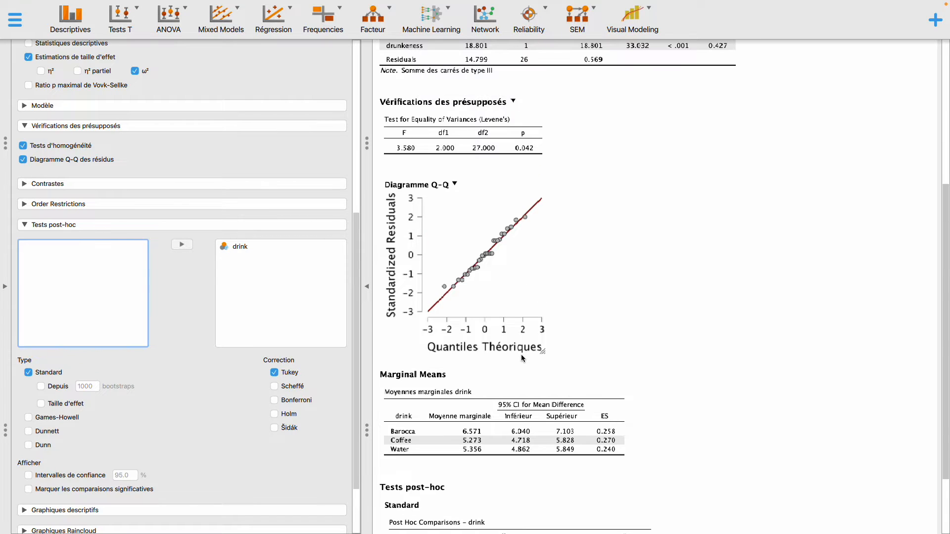
pyautogui.click(64, 403)
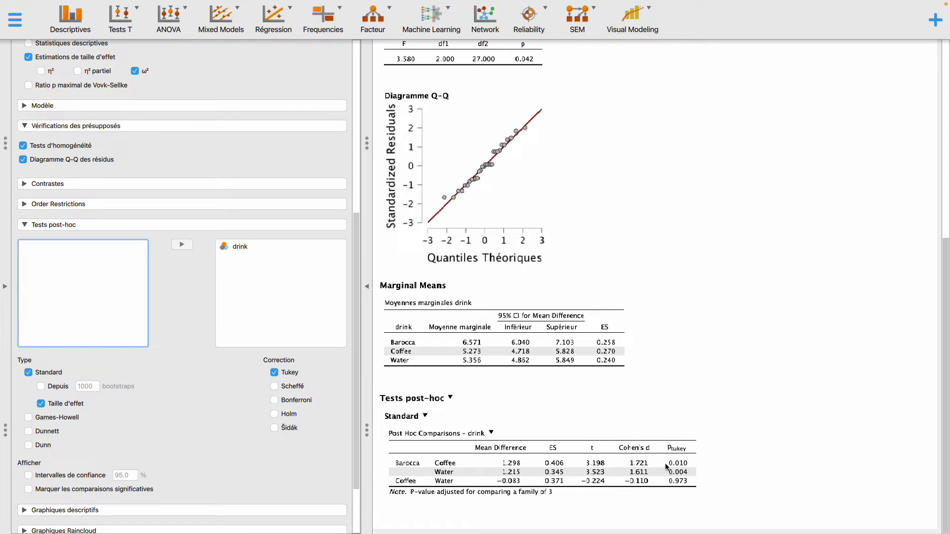
pyautogui.click(83, 491)
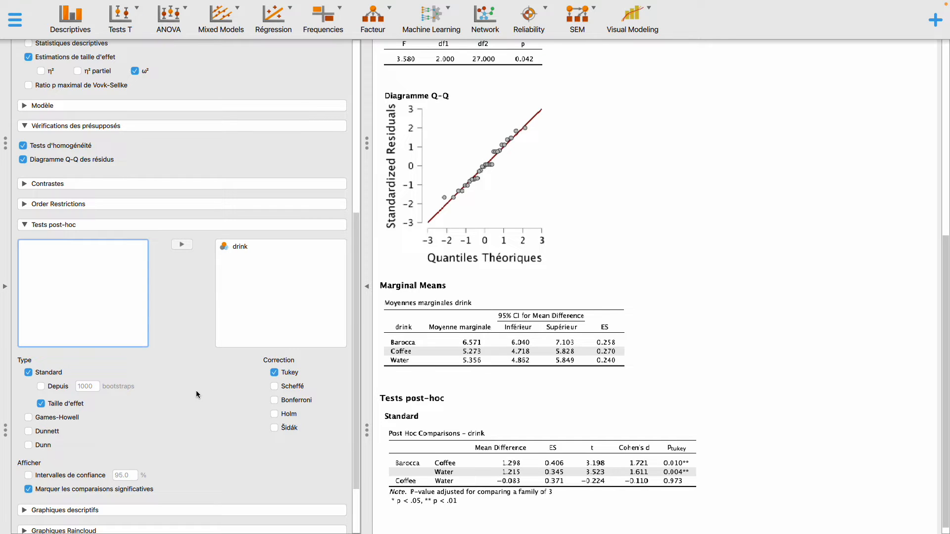
# Create a descriptive plot with drunkeness on the horizontal axis and separate lines for drink.
pyautogui.scroll(-3, 196, 390)
pyautogui.click(35, 435)
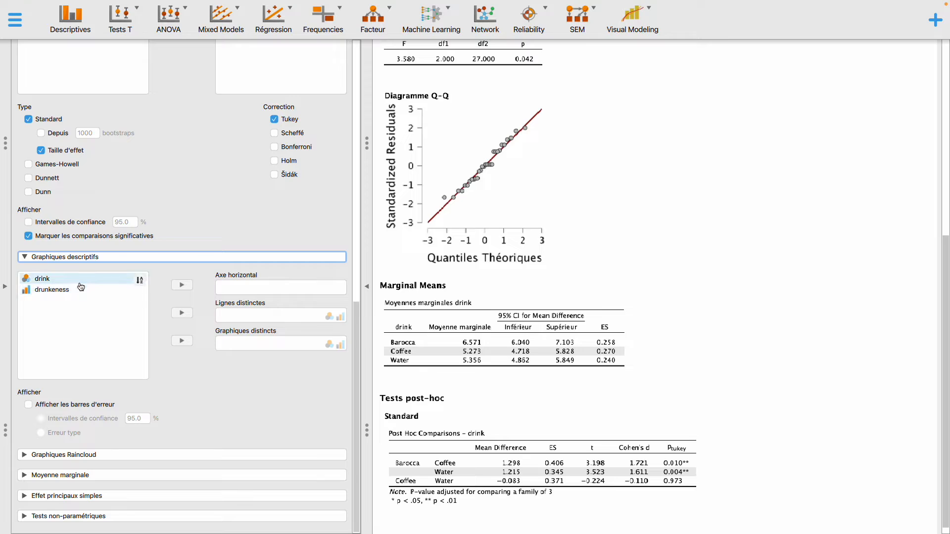
pyautogui.click(80, 283)
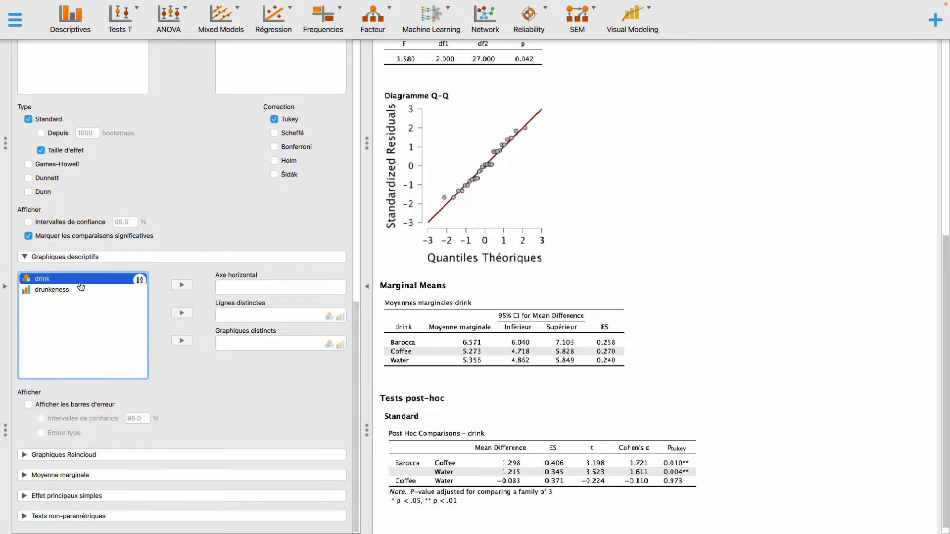
pyautogui.click(182, 314)
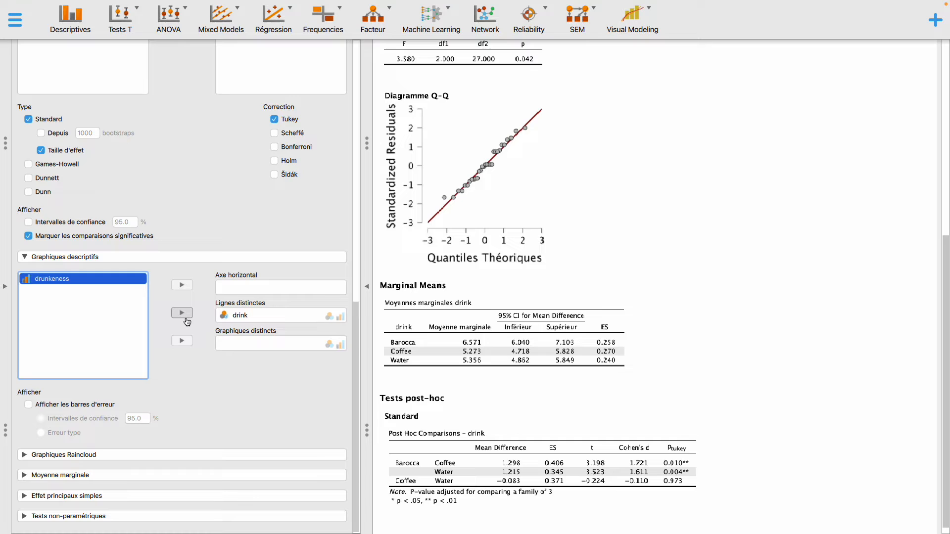
pyautogui.click(186, 289)
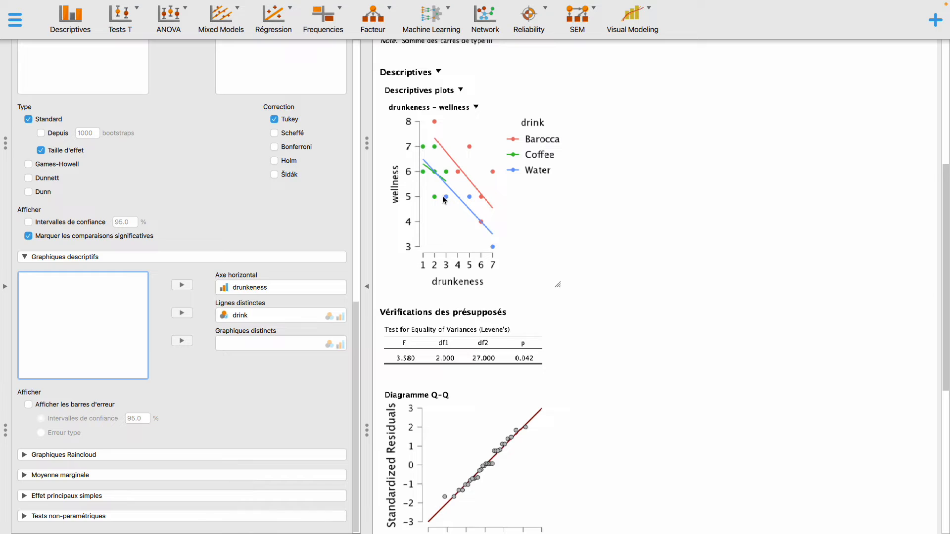
# Examine the drunkeness–wellness plot and assumption checks against the ANCOVA settings.
pyautogui.scroll(-2, 487, 294)
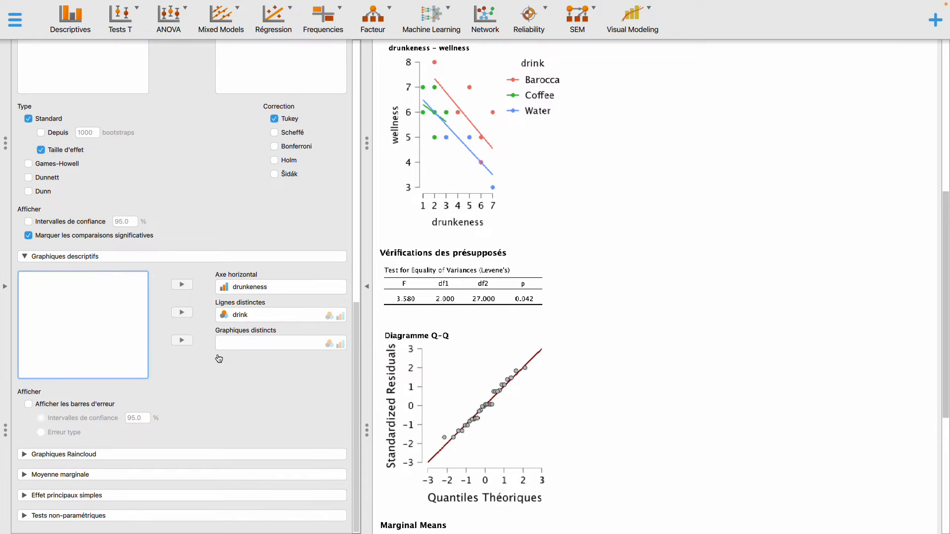
pyautogui.scroll(7, 207, 372)
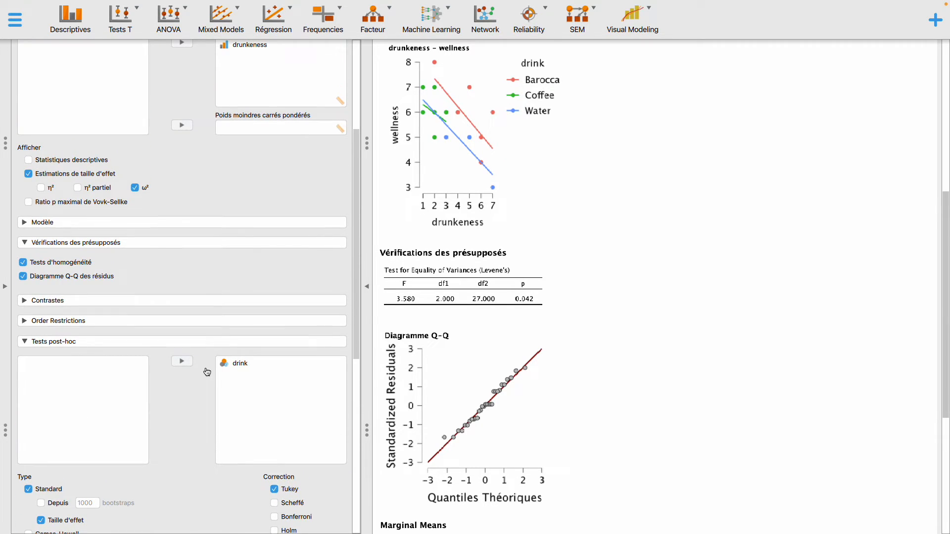
pyautogui.scroll(4, 207, 372)
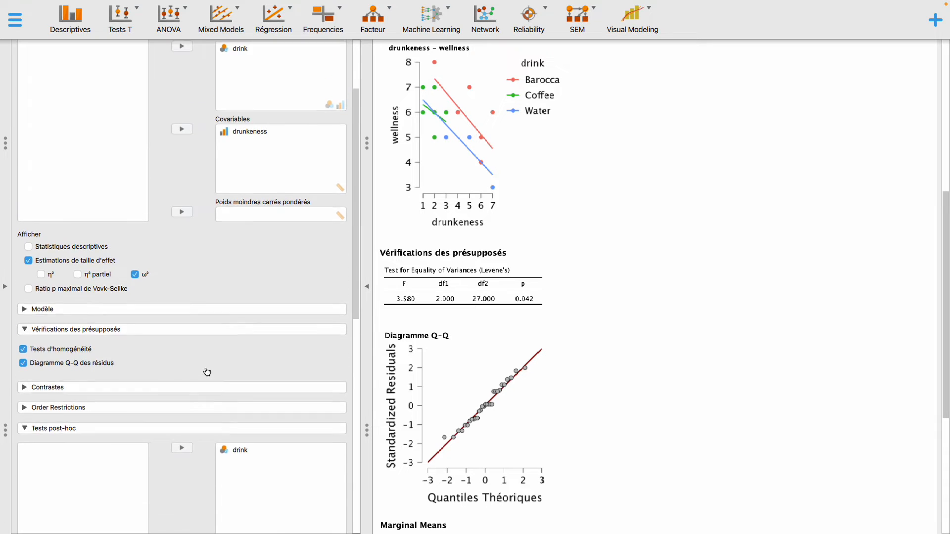
pyautogui.scroll(4, 588, 272)
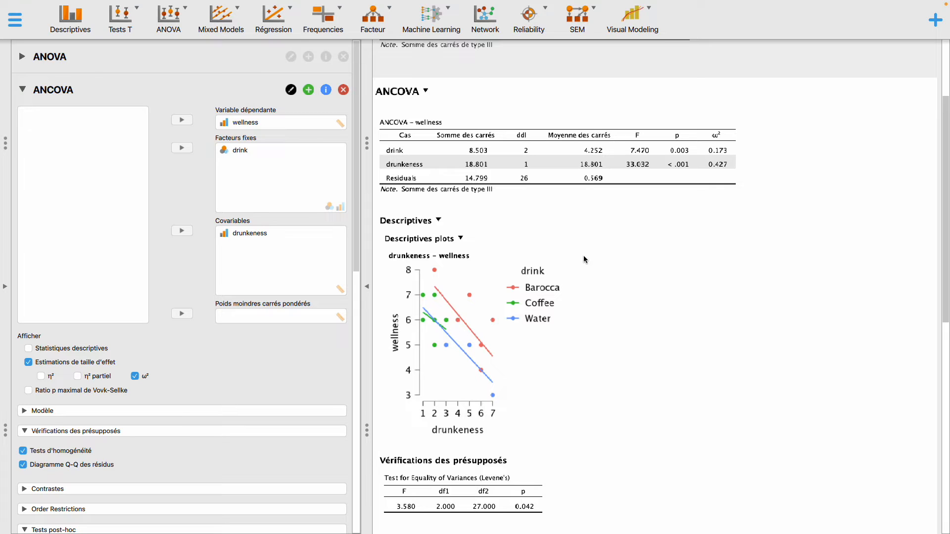
pyautogui.scroll(-3, 576, 260)
pyautogui.scroll(3, 576, 259)
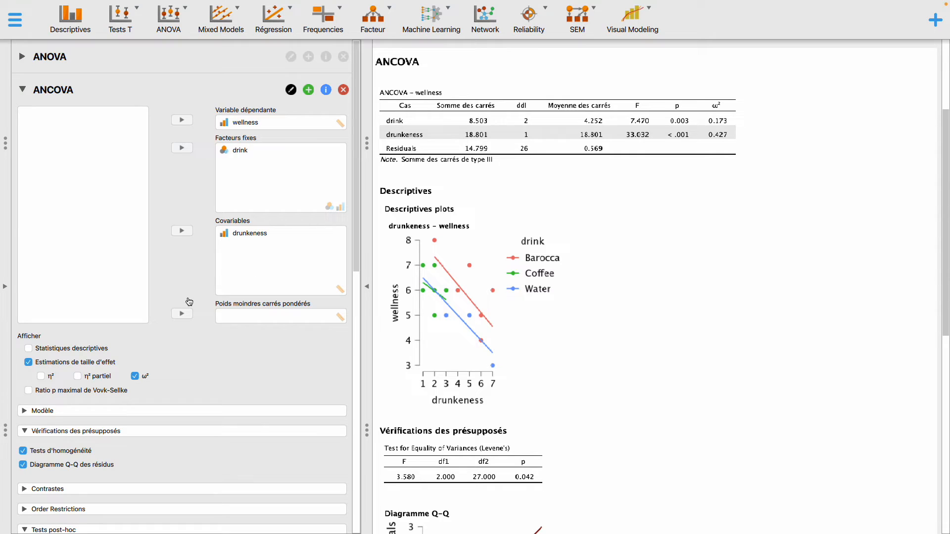
pyautogui.scroll(-15, 156, 310)
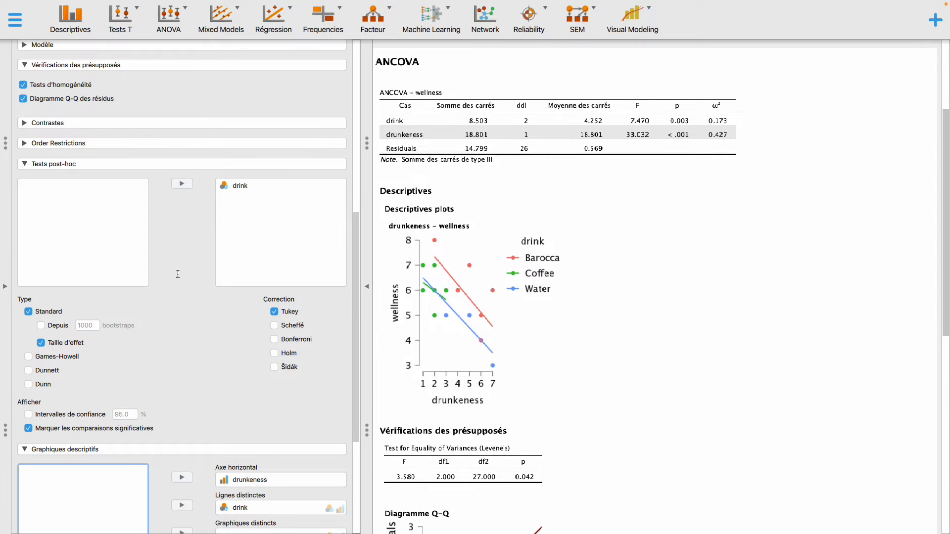
# Switch to the Word notes to read the condition that the groups' regression lines are parallel, and return to JASP.
pyautogui.hotkey('ctrl', 'Left')
pyautogui.moveTo(228, 363); pyautogui.dragTo(476, 367)
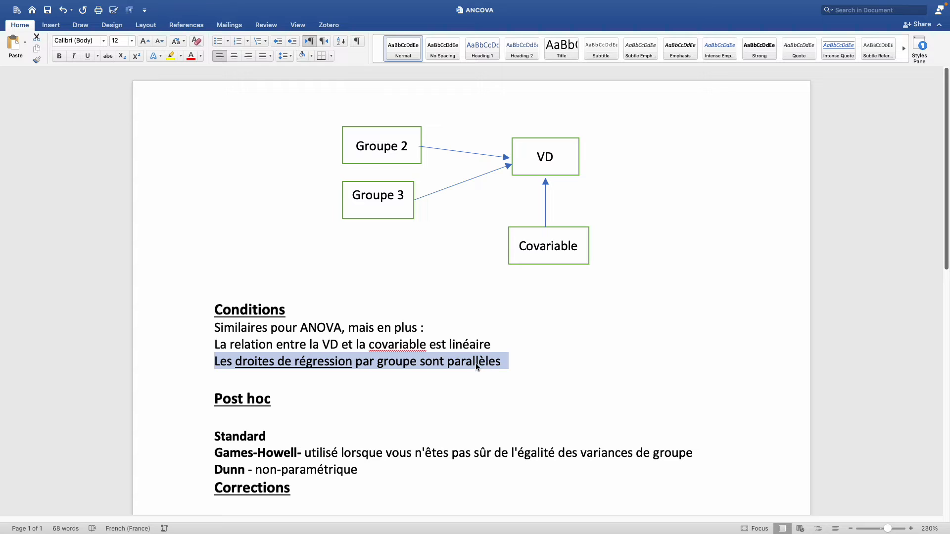
pyautogui.click(477, 366)
pyautogui.hotkey('ctrl', 'Right')
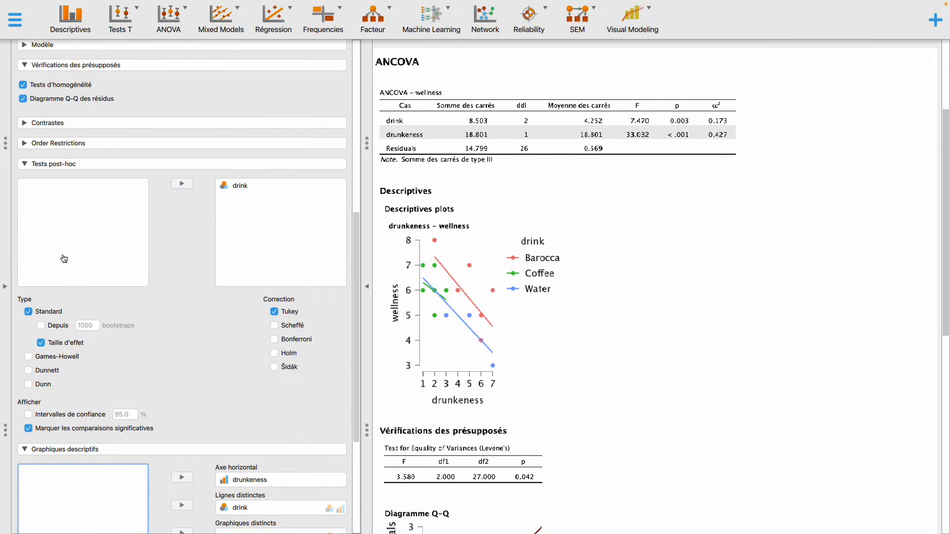
# Add the drink × drunkeness interaction to the ANCOVA's model terms, with the post hoc and descriptive plot sections collapsed.
pyautogui.click(34, 166)
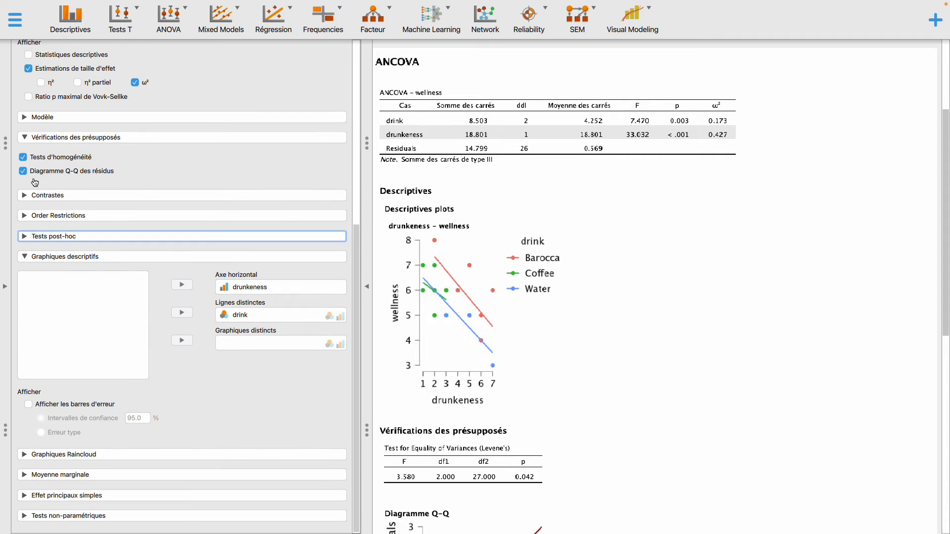
pyautogui.click(28, 258)
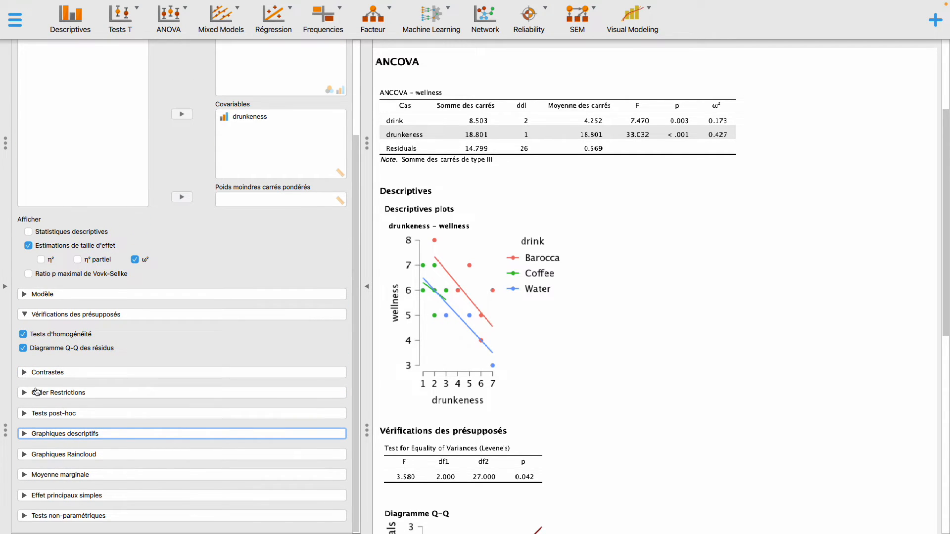
pyautogui.click(22, 294)
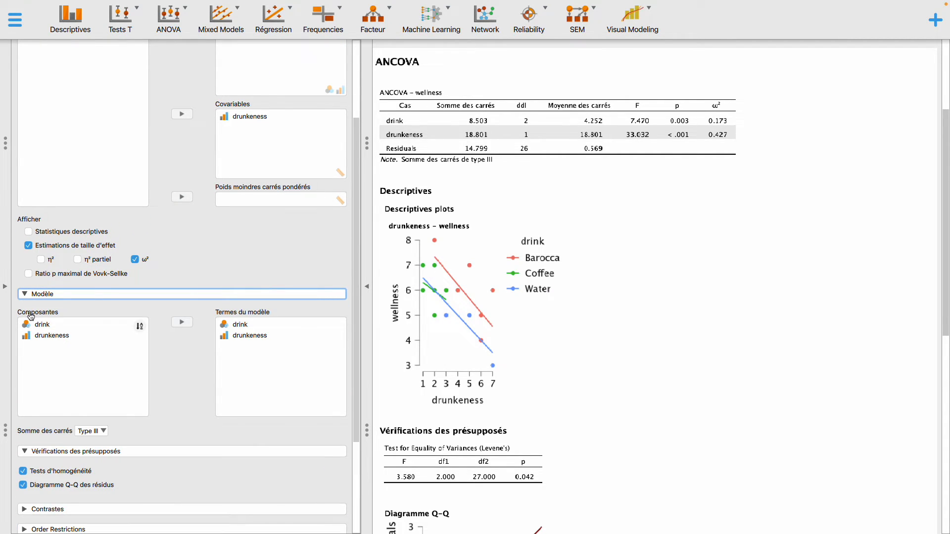
pyautogui.click(50, 325)
pyautogui.keyDown('shift'); pyautogui.click(54, 337); pyautogui.keyUp('shift')
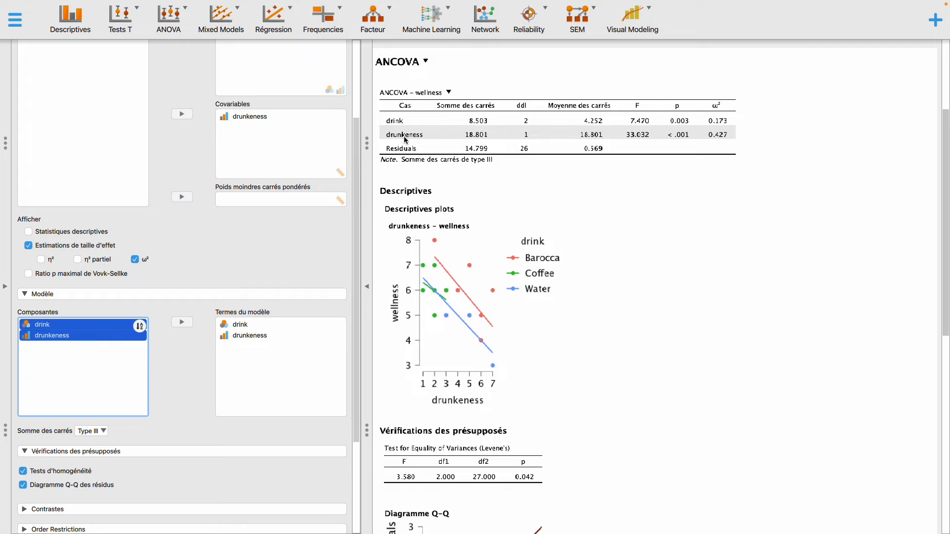
pyautogui.click(182, 324)
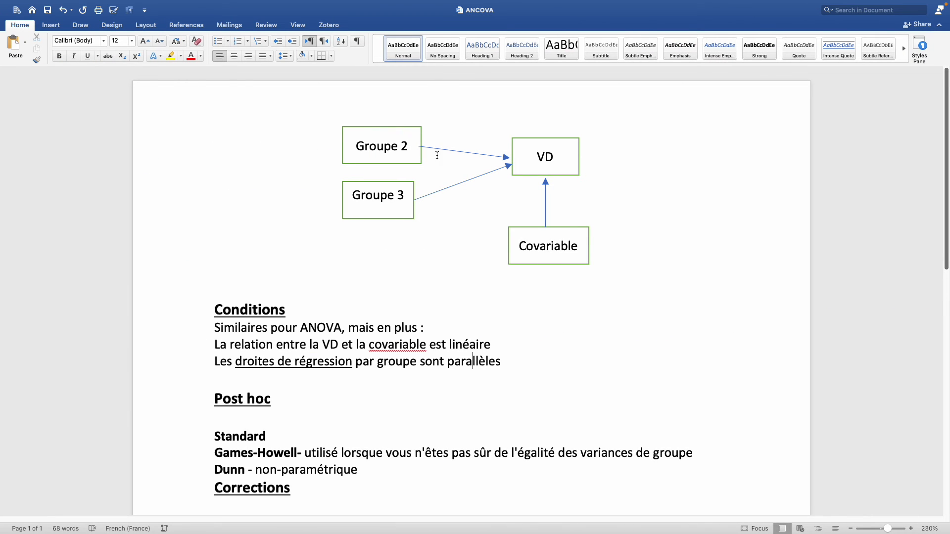
# Point out the parallel regression lines condition again in the Word notes and go back to the JASP results.
pyautogui.moveTo(221, 366); pyautogui.dragTo(444, 367)
pyautogui.click(444, 367)
pyautogui.hotkey('ctrl', 'Right')
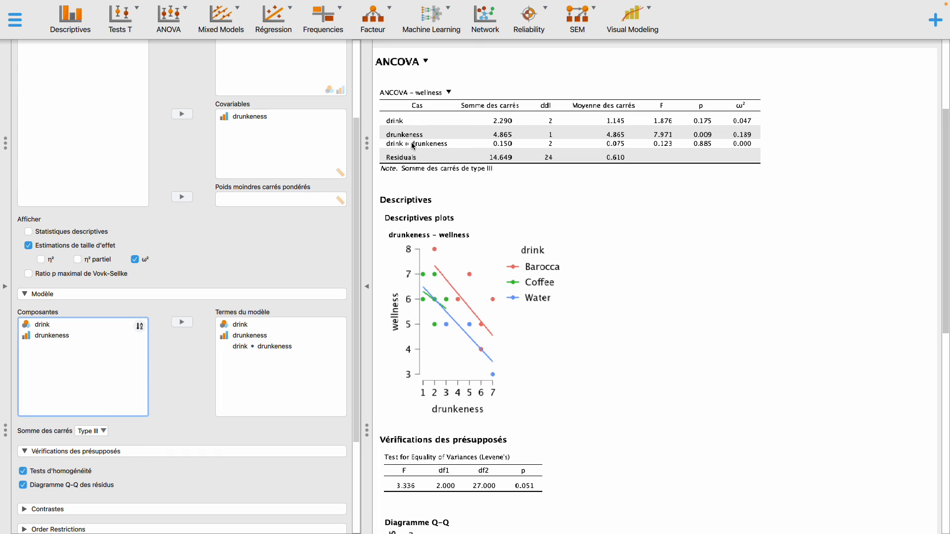
# Review the updated ANCOVA output and remove the drink × drunkeness interaction from the model terms.
pyautogui.scroll(-4, 511, 263)
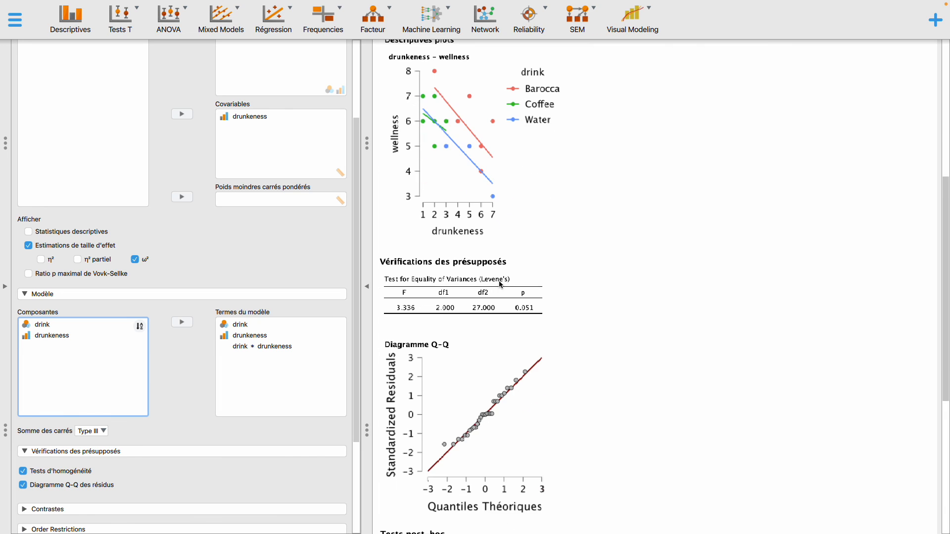
pyautogui.scroll(2, 500, 285)
pyautogui.click(238, 346)
pyautogui.click(237, 345)
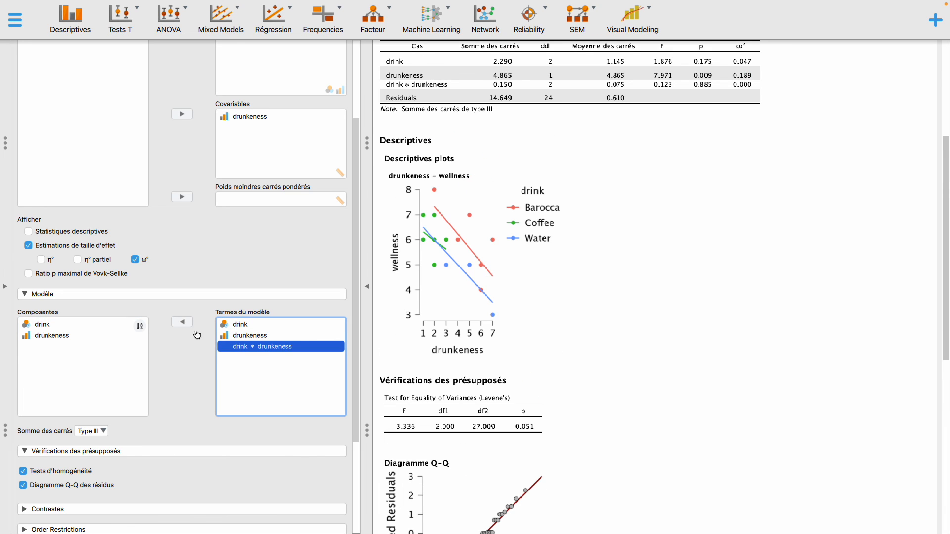
pyautogui.scroll(-8, 543, 329)
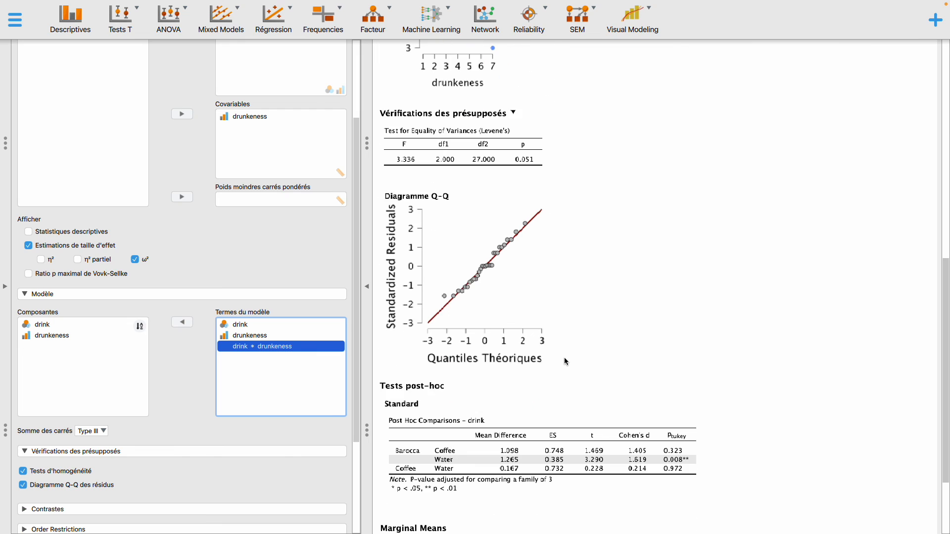
pyautogui.click(182, 322)
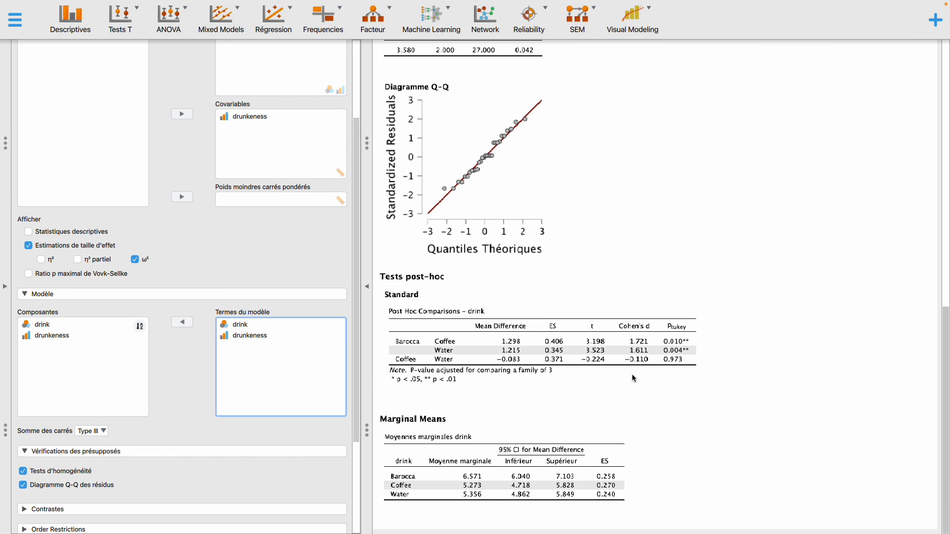